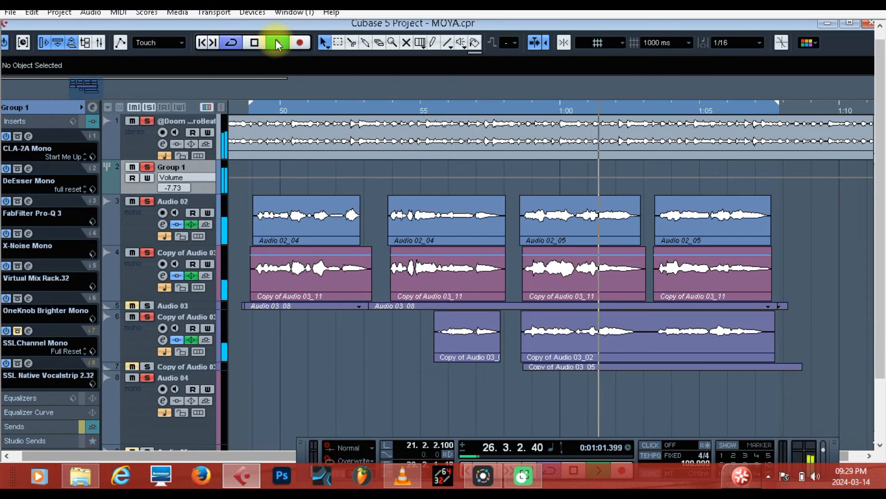
# Step: Replay the vocal section from the start of the loop range with the Audio 02 inserts bypassed, and stop playback
pyautogui.click(251, 43)
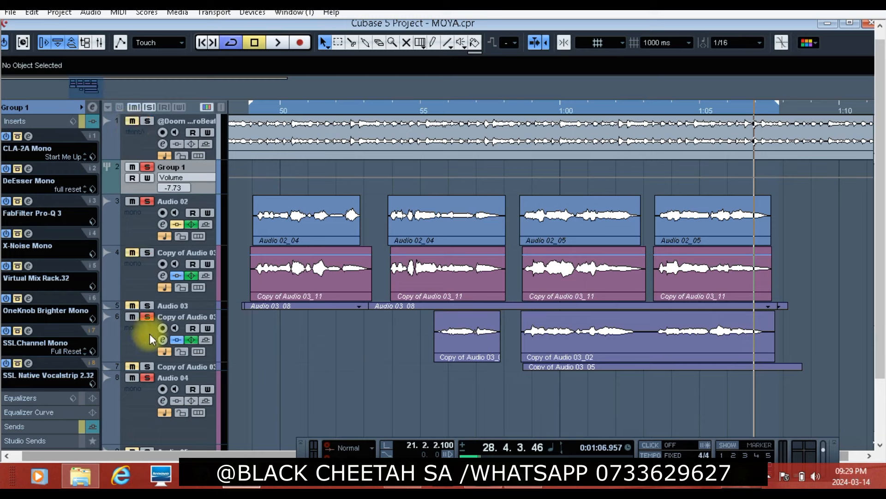
pyautogui.click(256, 107)
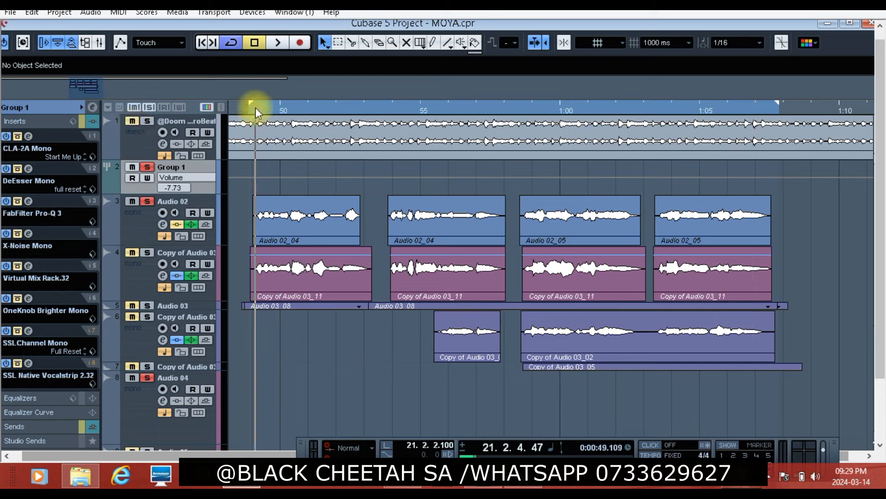
pyautogui.click(279, 46)
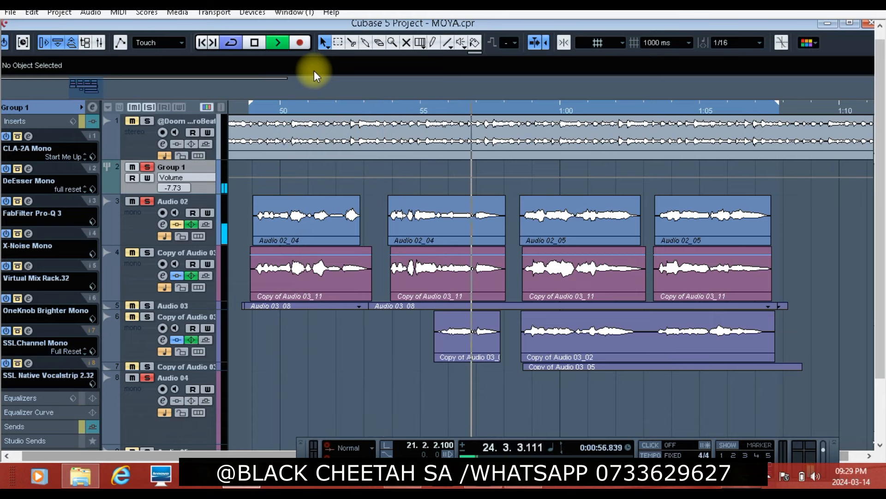
pyautogui.click(131, 120)
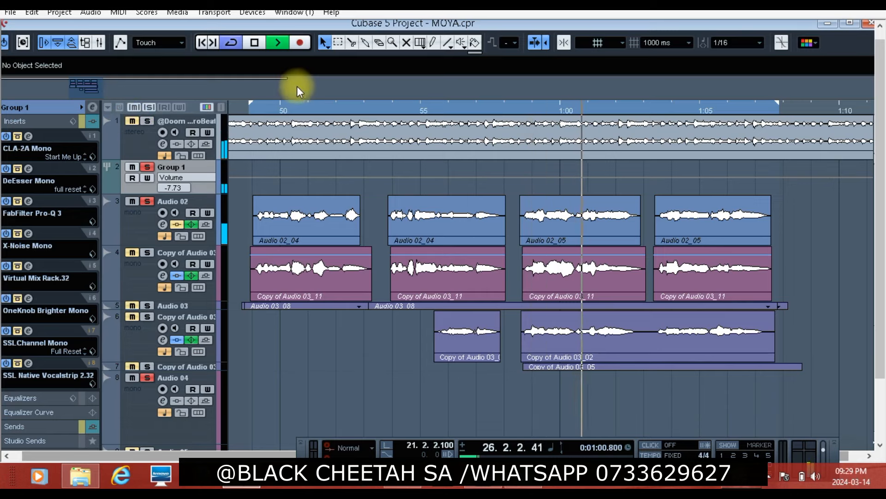
pyautogui.click(259, 47)
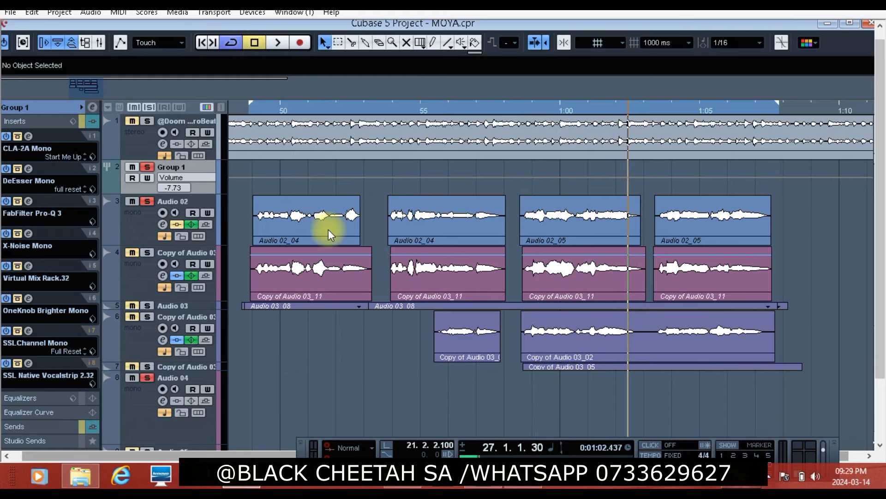
# Step: Take Audio 02's NS1 Stereo and Auto-Tune 8.1 inserts out of bypass and review each plug-in's settings
pyautogui.click(162, 226)
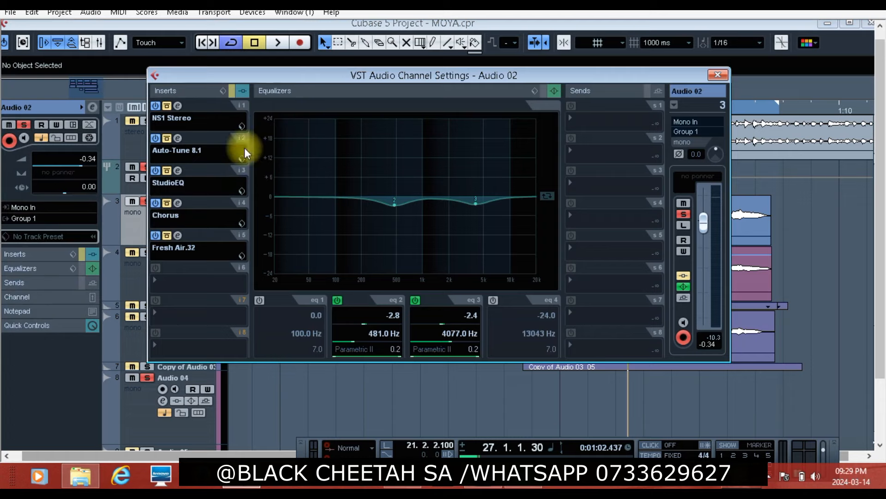
pyautogui.click(164, 106)
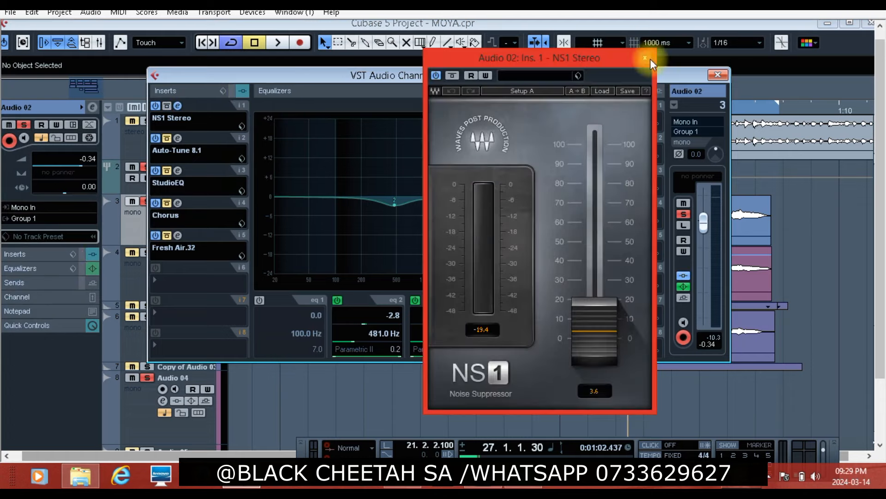
pyautogui.click(645, 57)
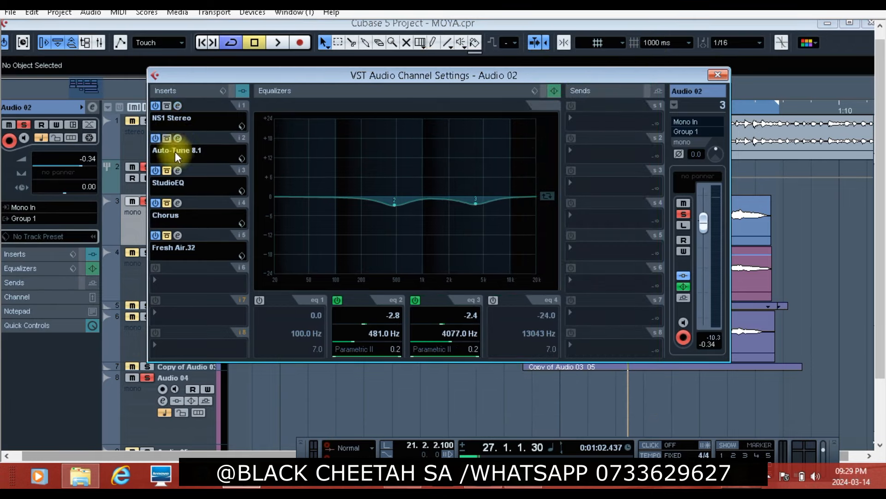
pyautogui.click(177, 138)
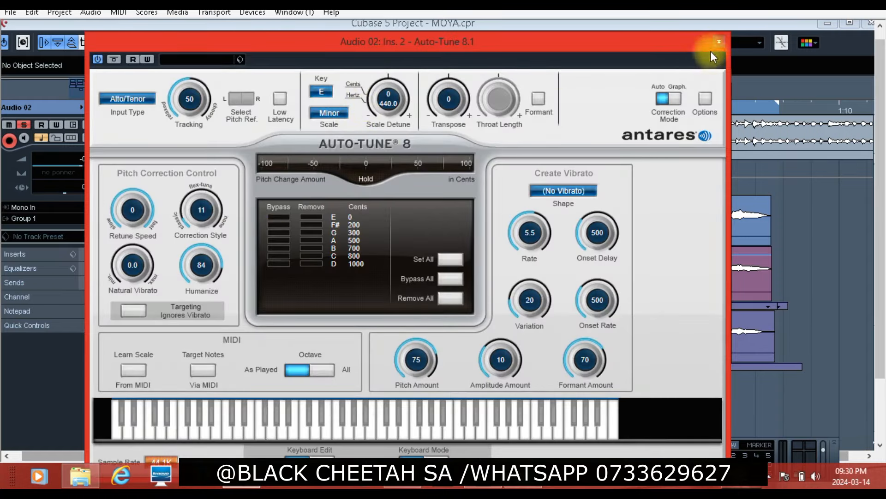
pyautogui.click(718, 41)
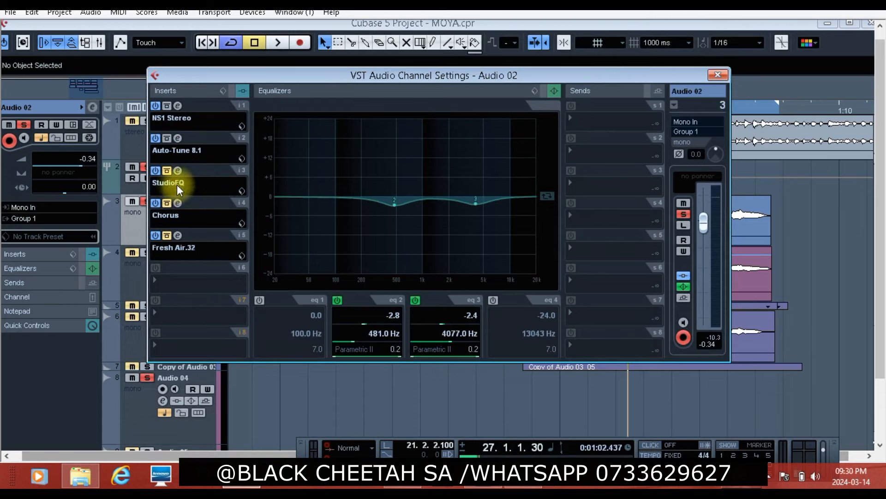
# Step: Take Audio 02's StudioEQ and Chorus inserts out of bypass and review each plug-in's settings
pyautogui.click(178, 170)
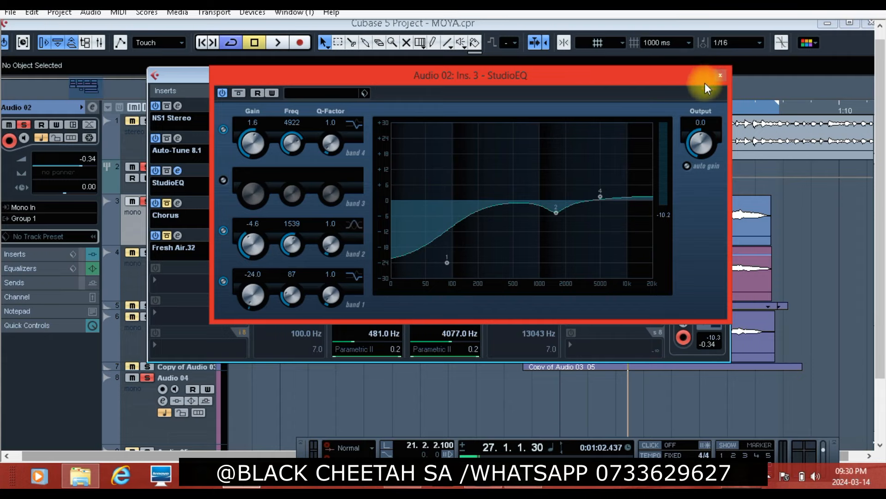
pyautogui.click(719, 78)
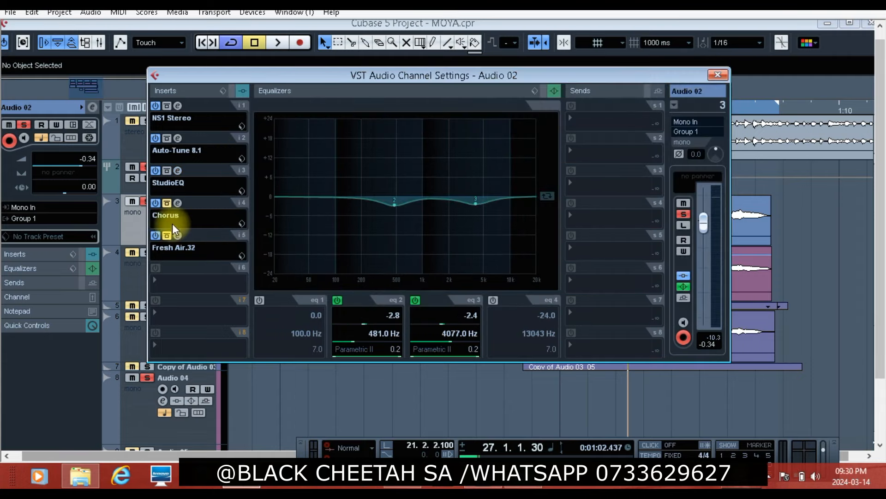
pyautogui.click(179, 204)
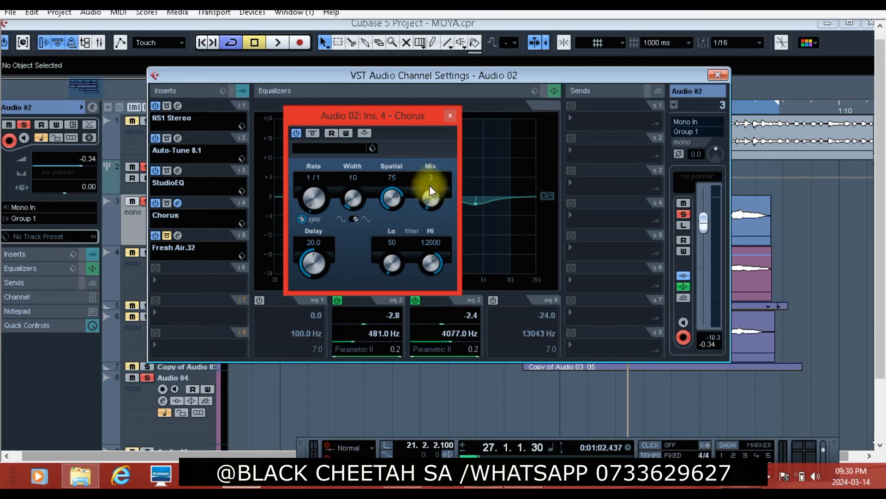
pyautogui.click(451, 116)
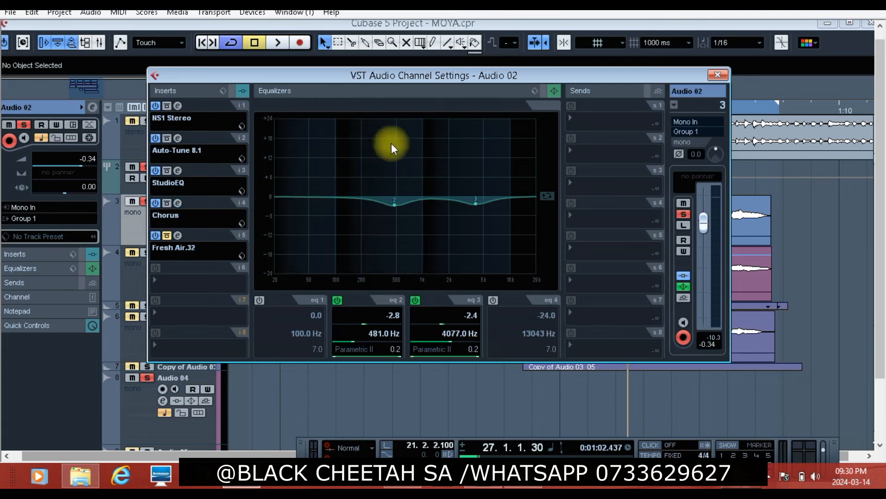
# Step: Take Audio 02's Fresh Air insert out of bypass, review its Mid Air and High Air amounts, and close the channel settings
pyautogui.click(178, 236)
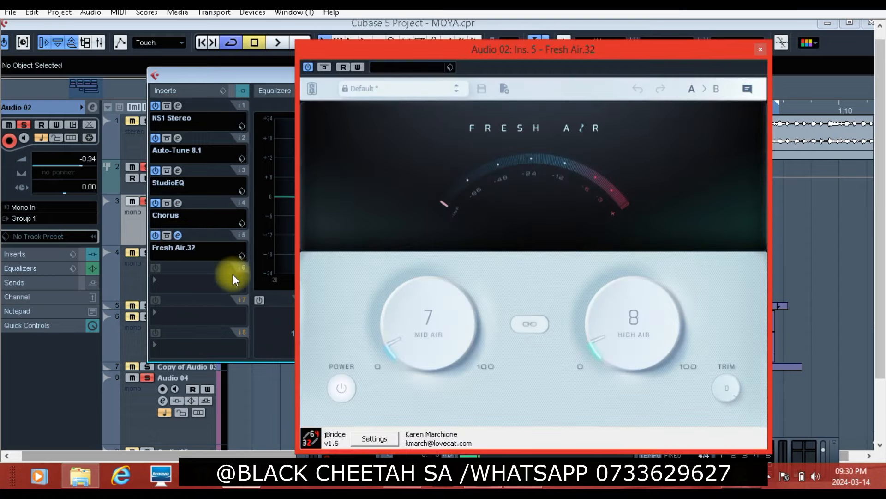
pyautogui.moveTo(415, 50); pyautogui.dragTo(369, 40)
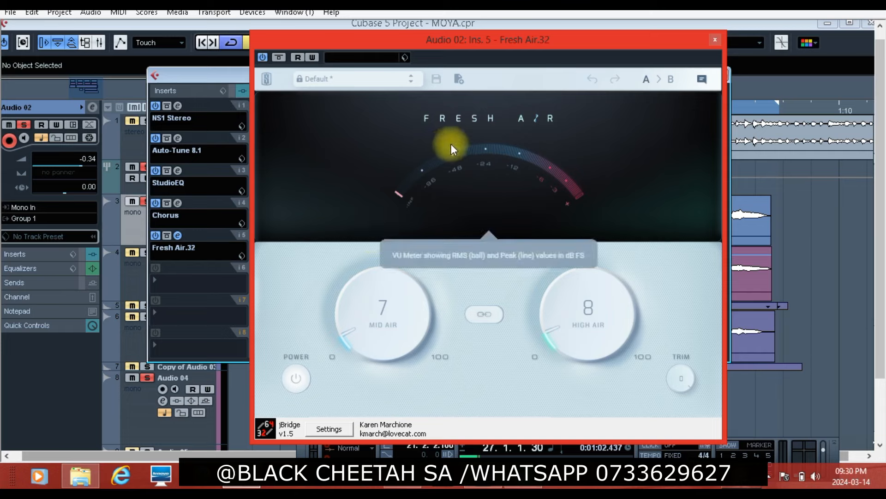
pyautogui.moveTo(498, 40); pyautogui.dragTo(452, 40)
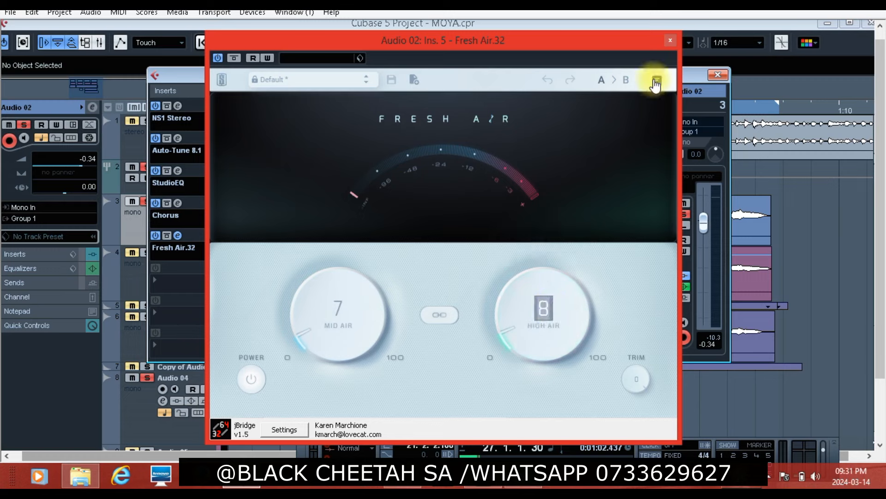
pyautogui.click(671, 41)
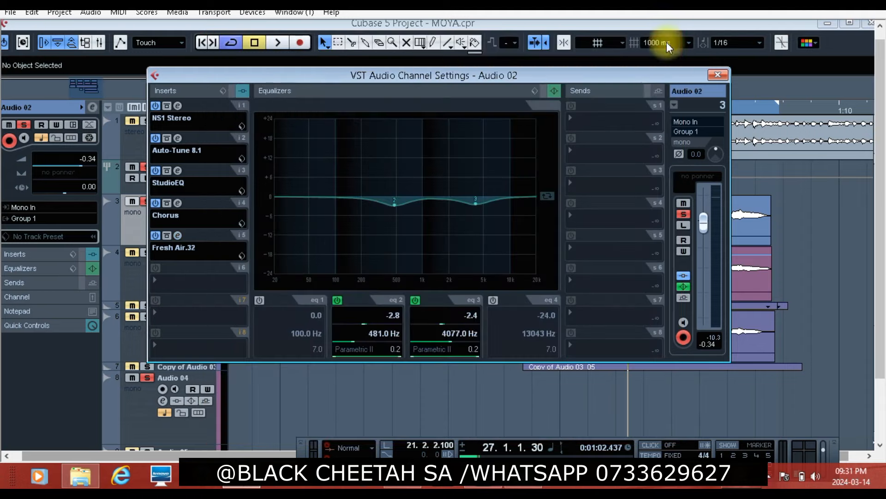
pyautogui.click(717, 76)
# Step: Play the vocal section from the loop start to hear Audio 02 with its inserts active, and stop playback
pyautogui.click(250, 110)
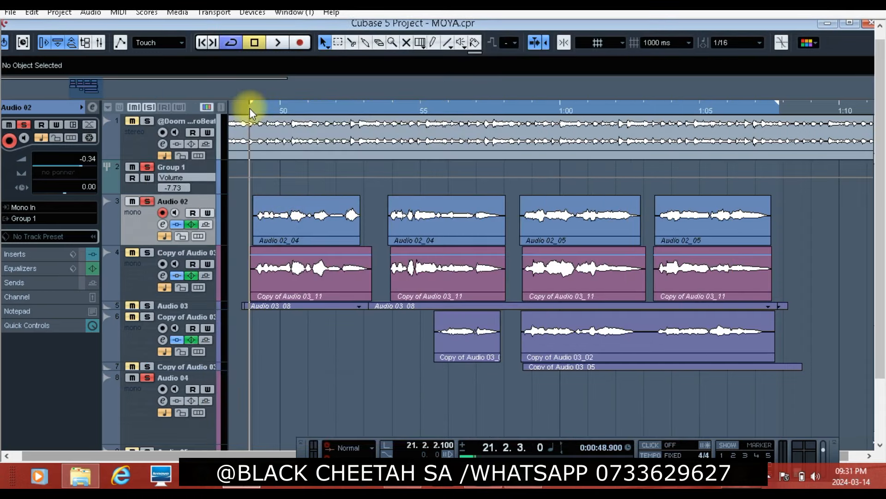
pyautogui.click(272, 45)
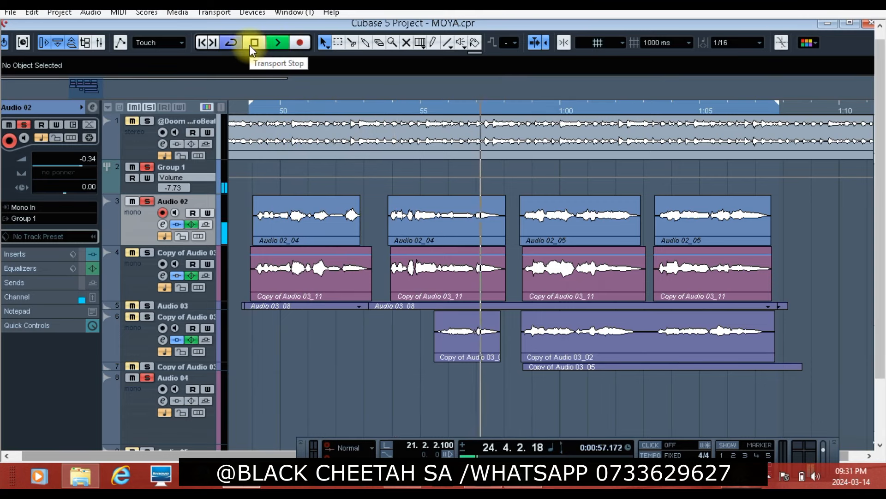
pyautogui.click(250, 45)
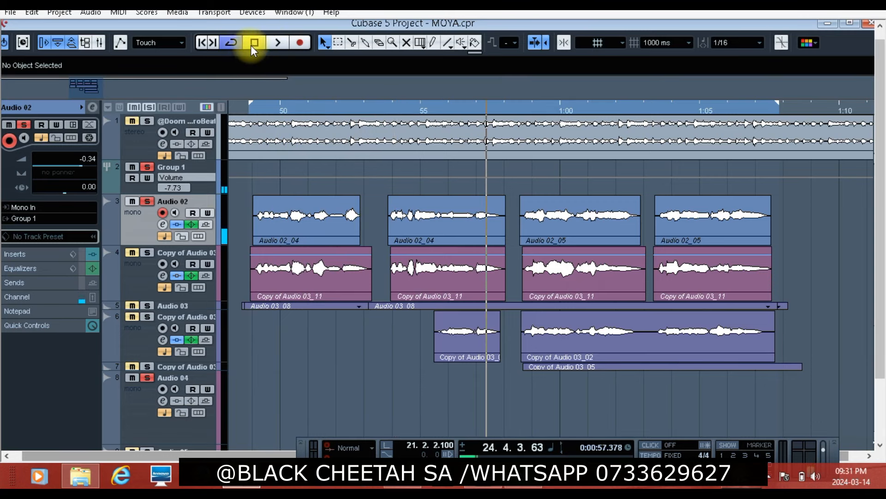
# Step: Set Audio 02's EQ band 2 to 449 Hz in its channel equalizer and close the channel settings
pyautogui.click(161, 224)
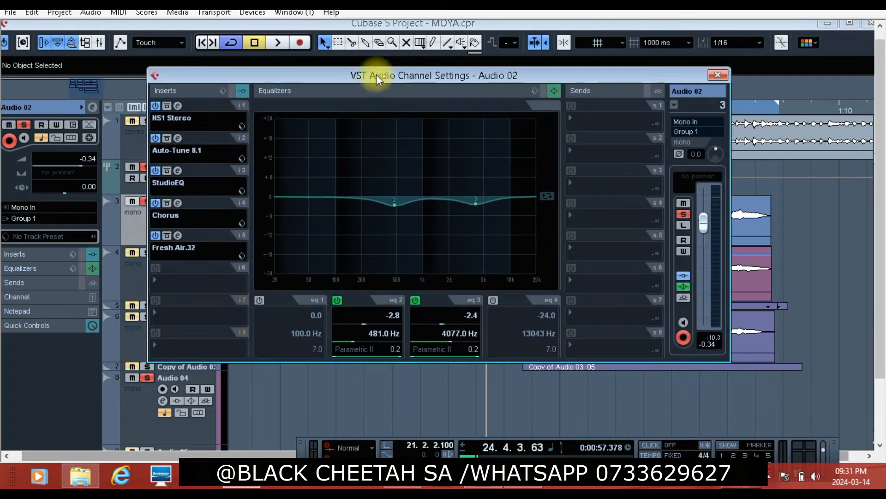
pyautogui.moveTo(376, 74); pyautogui.dragTo(326, 63)
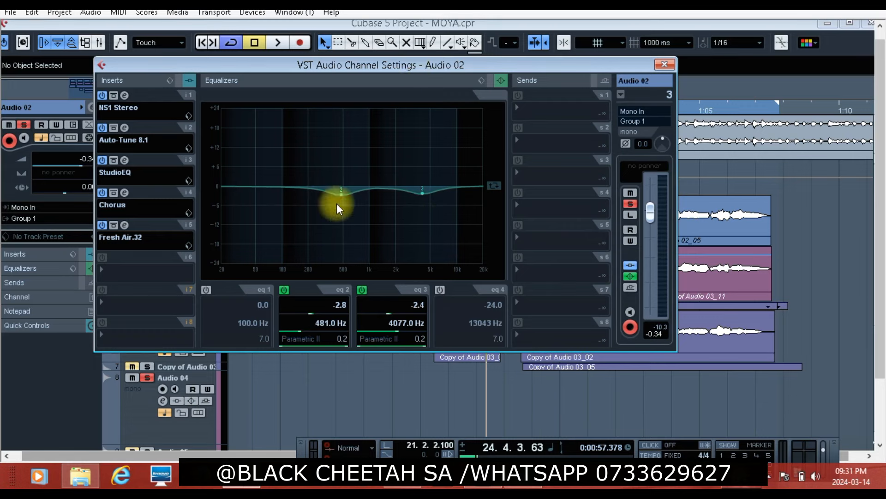
pyautogui.moveTo(339, 195); pyautogui.dragTo(347, 195)
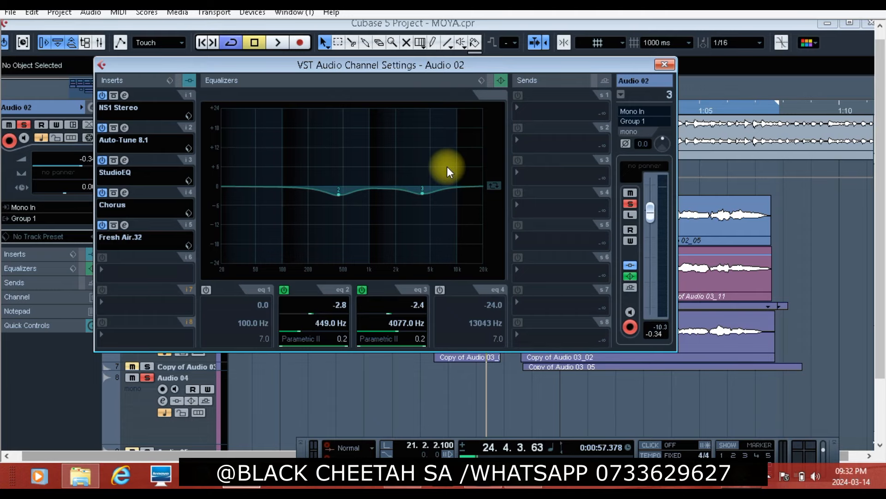
pyautogui.click(664, 64)
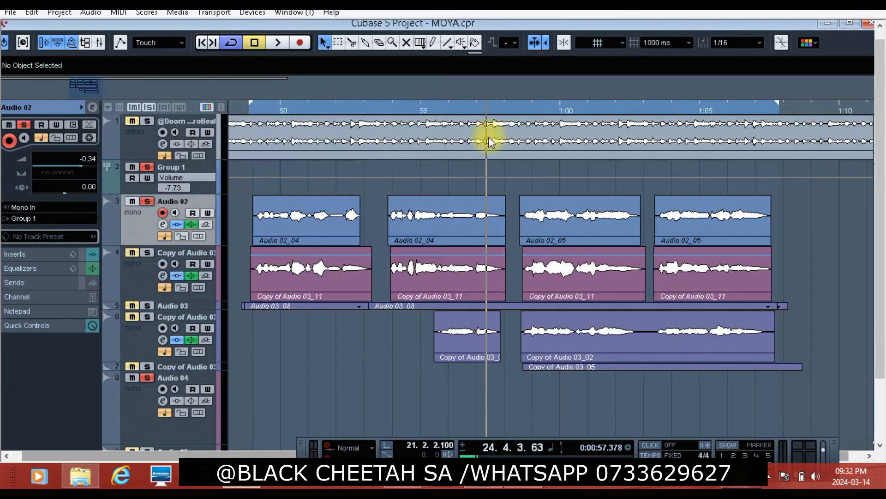
# Step: Listen to the vocal section with Audio 02's adjusted EQ from the loop start, and recheck its channel settings
pyautogui.click(254, 109)
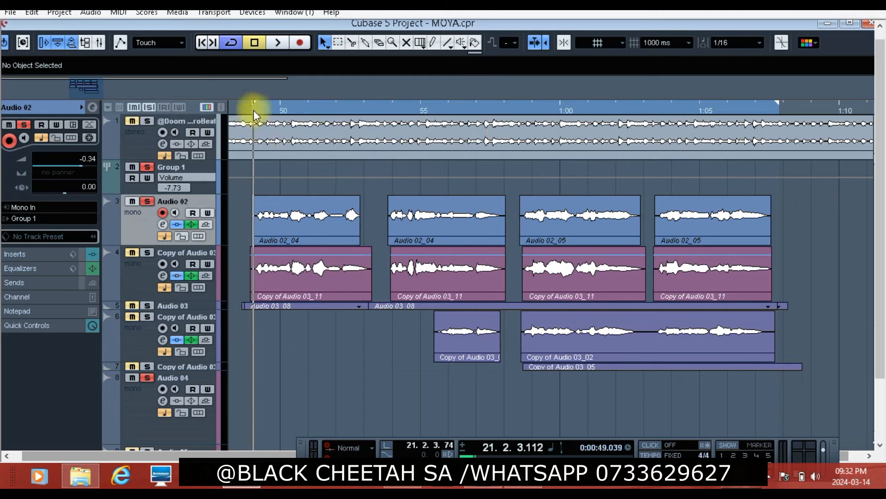
pyautogui.click(276, 43)
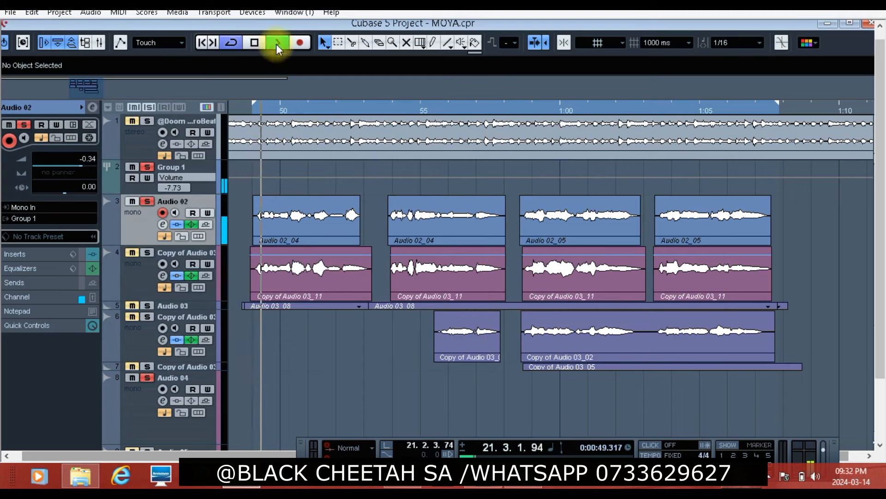
pyautogui.click(192, 226)
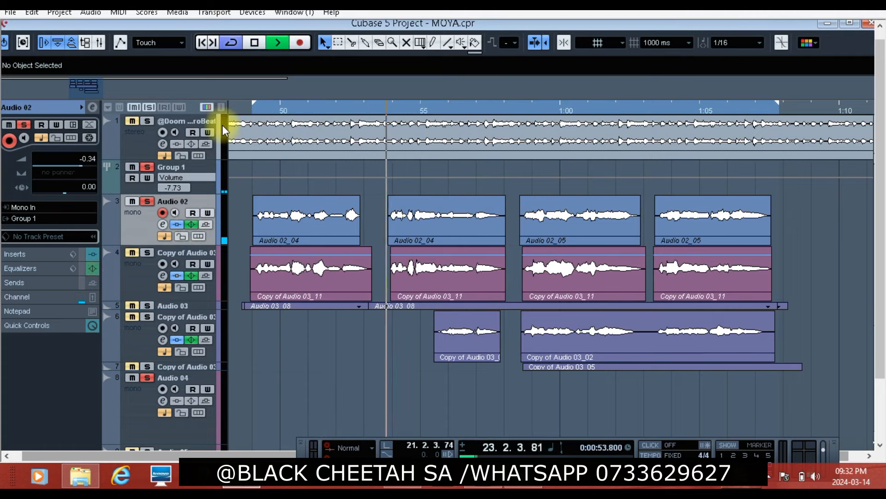
pyautogui.click(356, 242)
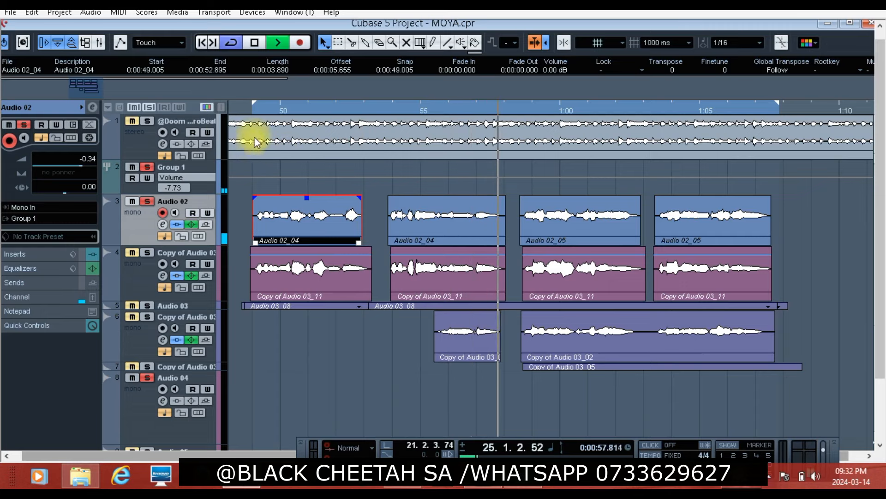
pyautogui.click(254, 42)
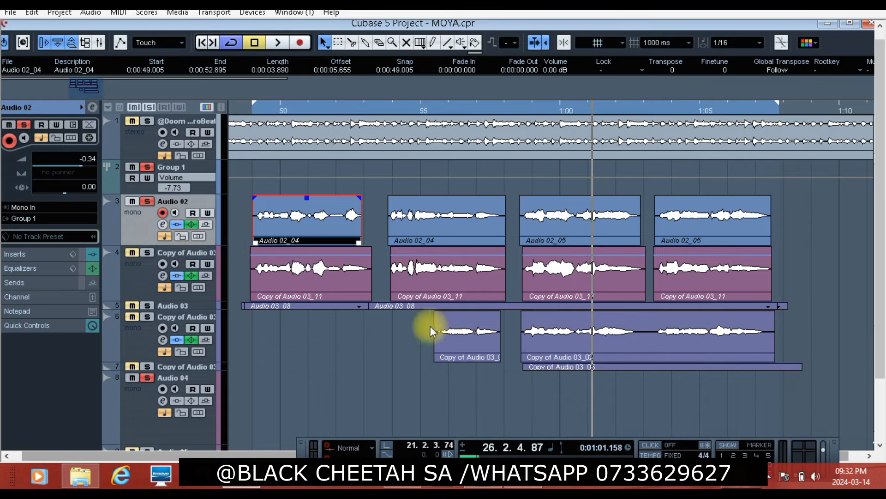
pyautogui.click(162, 226)
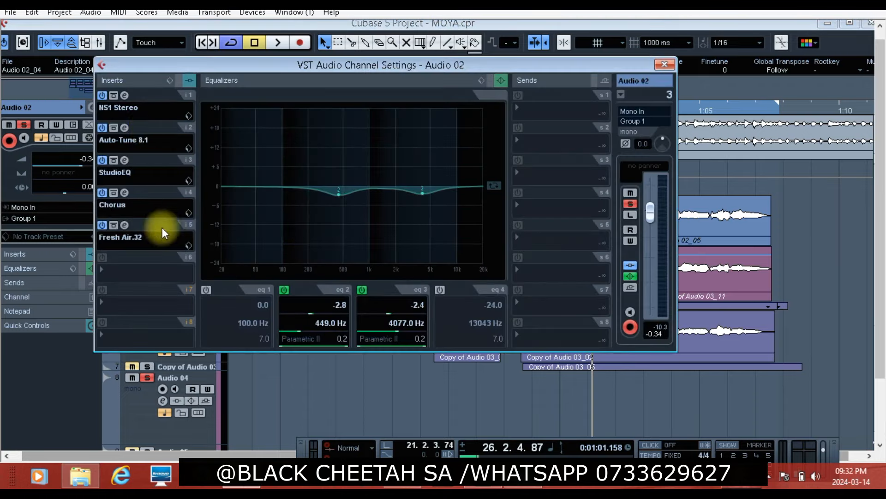
pyautogui.click(664, 64)
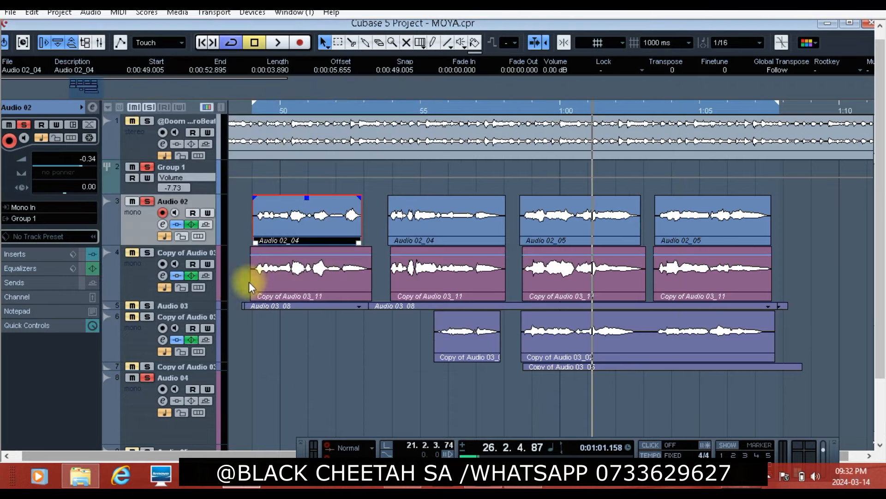
# Step: Unmute and solo the Copy of Audio 03 track on track 4, and open its channel settings
pyautogui.click(141, 281)
pyautogui.click(135, 342)
pyautogui.click(140, 251)
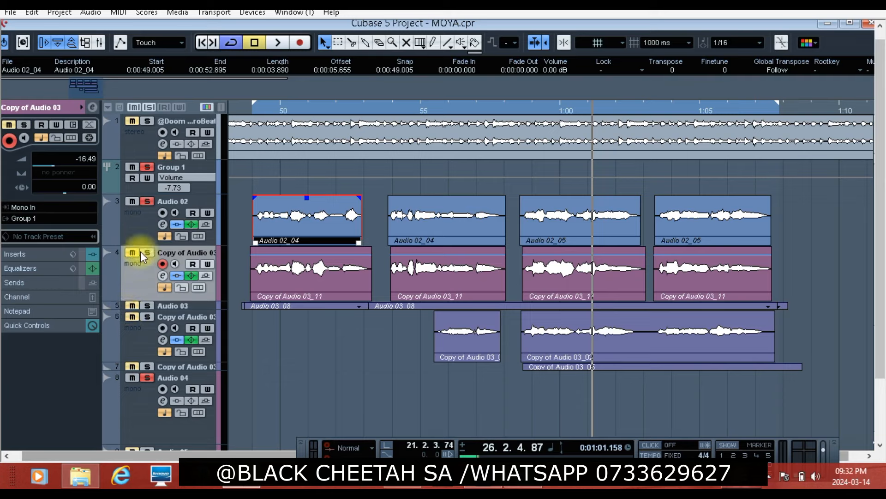
pyautogui.click(140, 220)
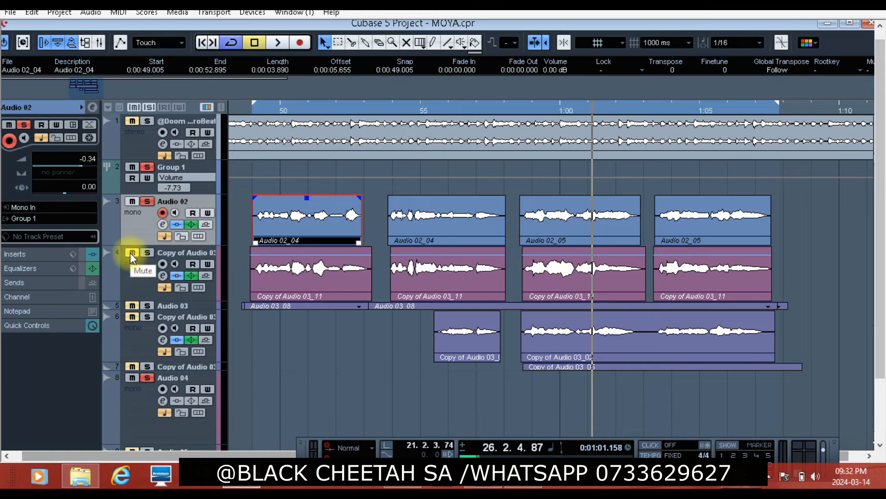
pyautogui.click(161, 276)
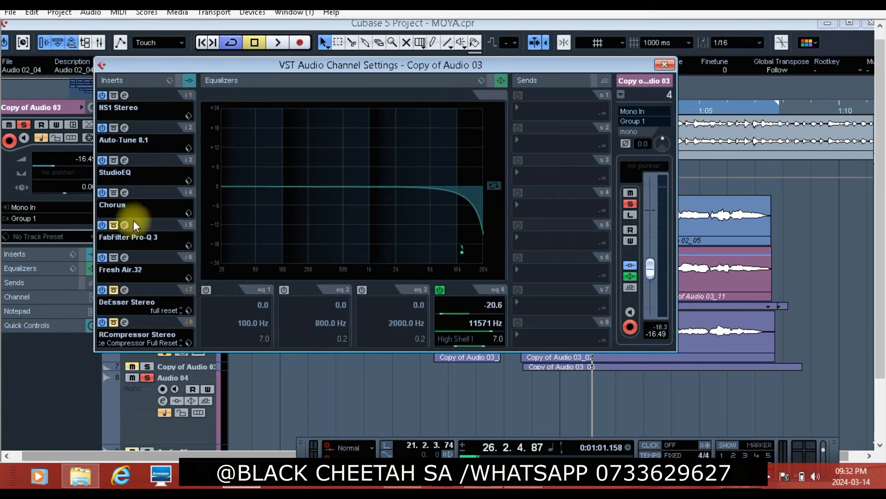
# Step: Close track 4's channel settings and review the inserts and EQ of the Copy of Audio 03 track on track 6
pyautogui.click(665, 64)
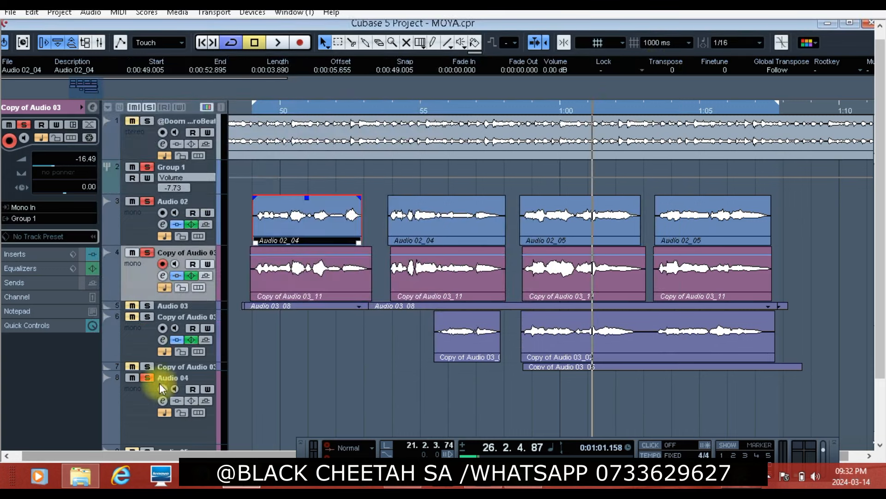
pyautogui.click(162, 341)
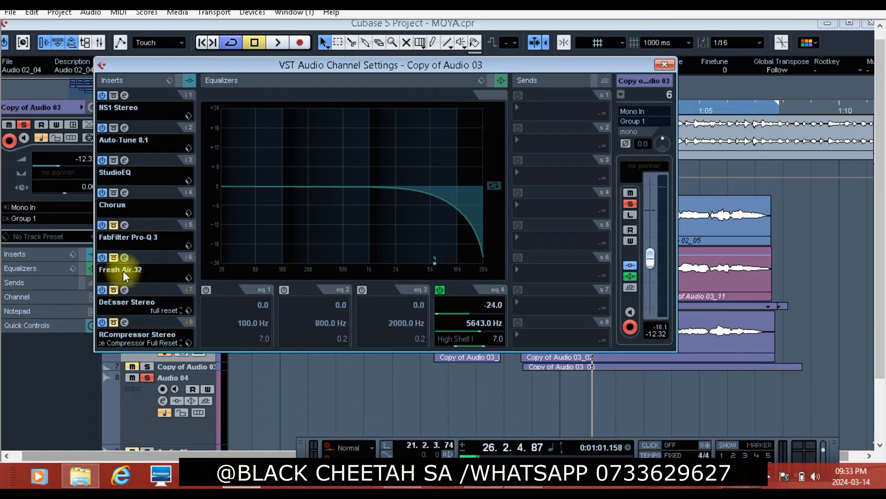
pyautogui.click(665, 66)
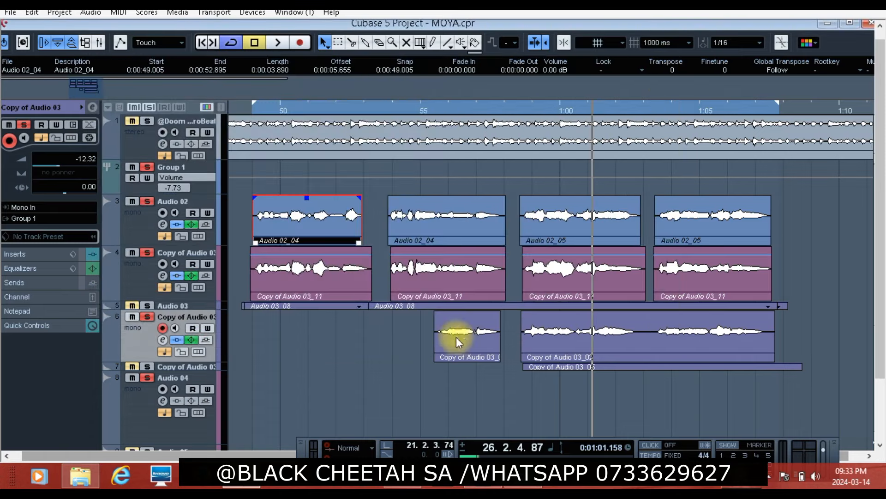
pyautogui.click(163, 340)
pyautogui.click(664, 65)
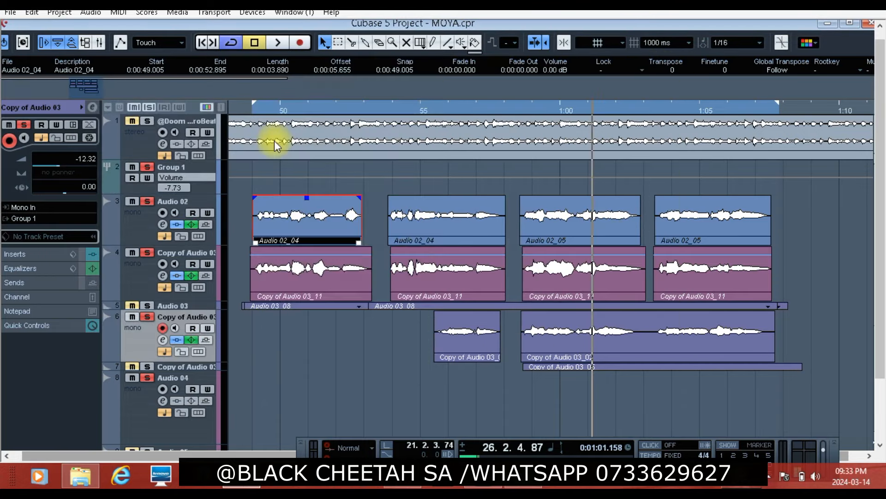
# Step: Display Group 1's inserts in the maximized project window and mute the Copy of Audio 03 tracks on tracks 4 and 6
pyautogui.click(104, 176)
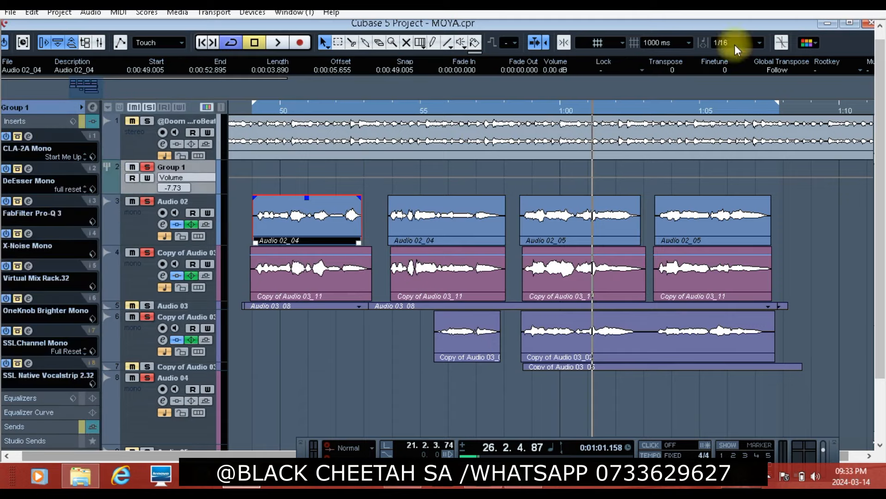
pyautogui.click(850, 22)
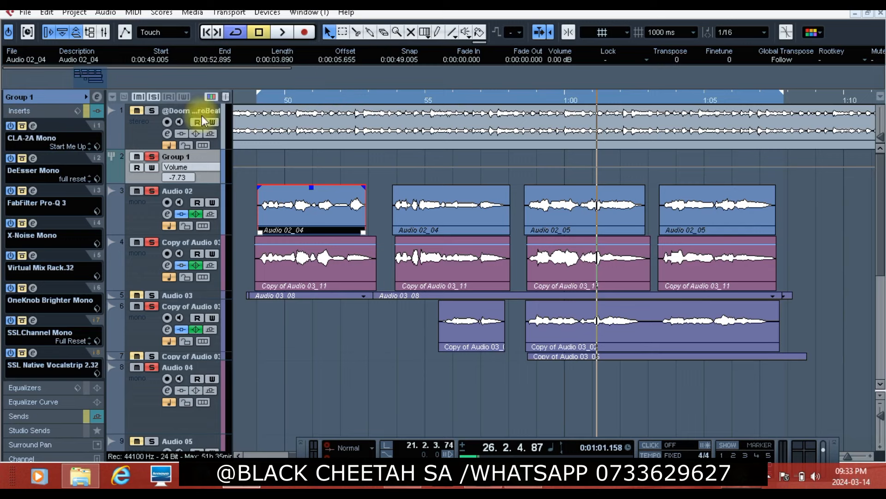
pyautogui.click(133, 242)
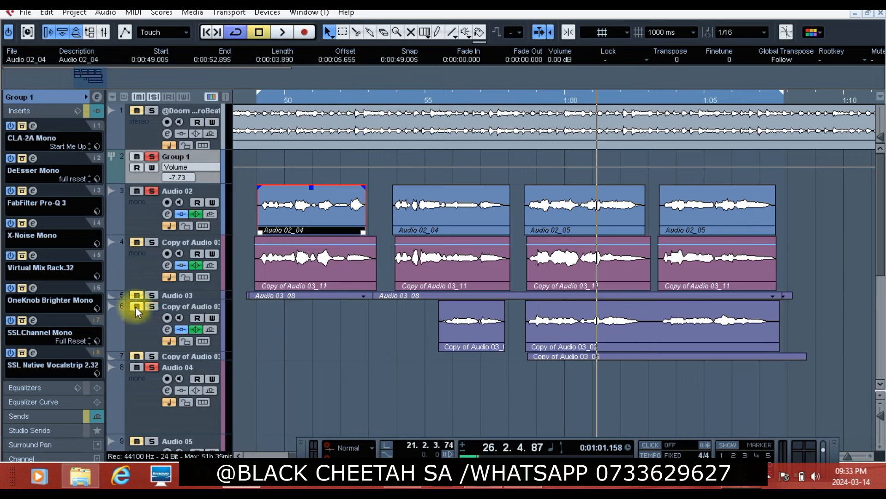
# Step: Compare Group 1's vocal sound with the CLA-2A Mono compressor bypassed and active during playback, and close the plug-in
pyautogui.click(32, 126)
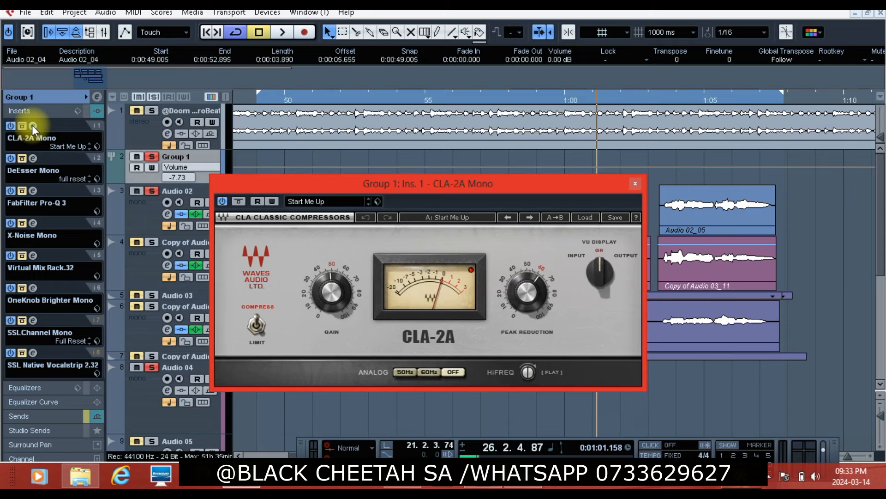
pyautogui.click(306, 97)
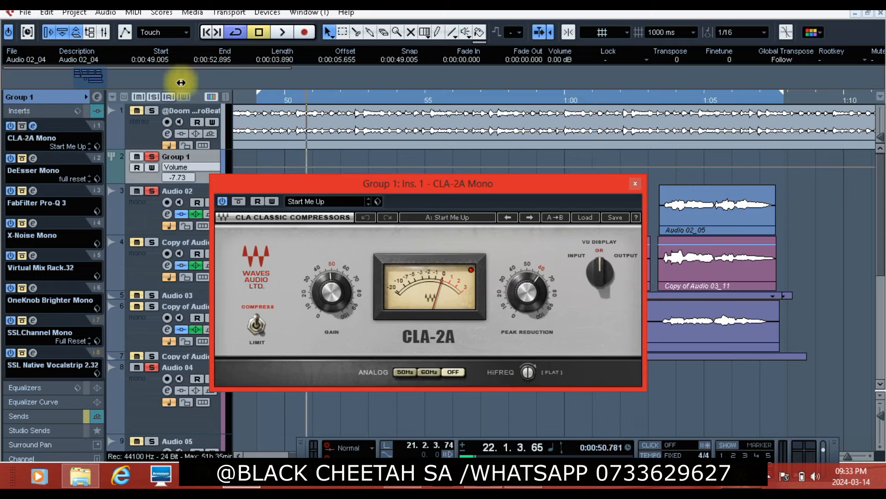
pyautogui.click(285, 31)
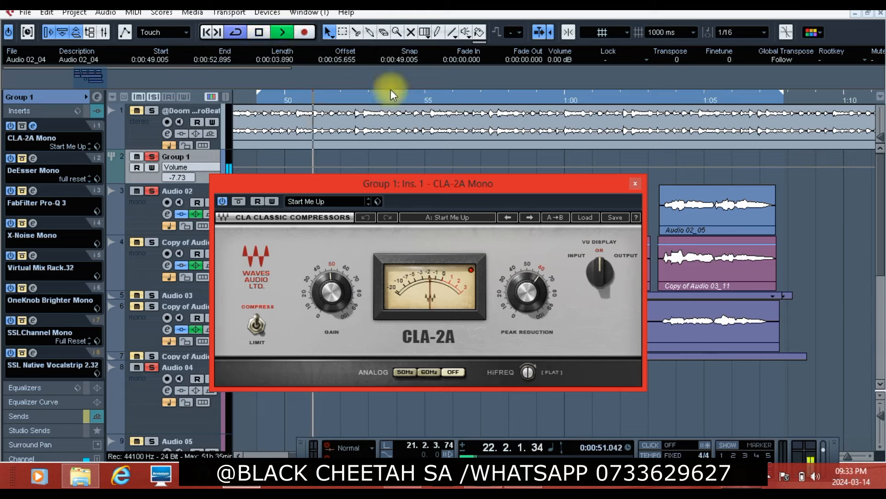
pyautogui.click(236, 201)
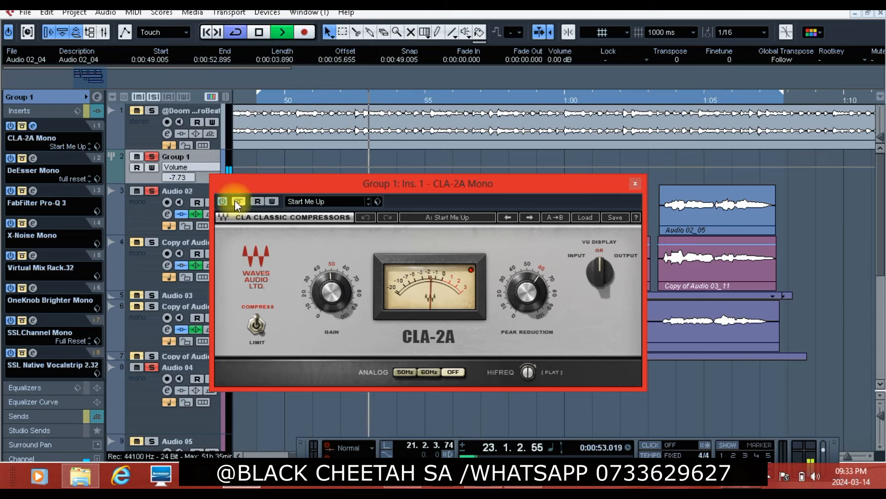
pyautogui.click(240, 201)
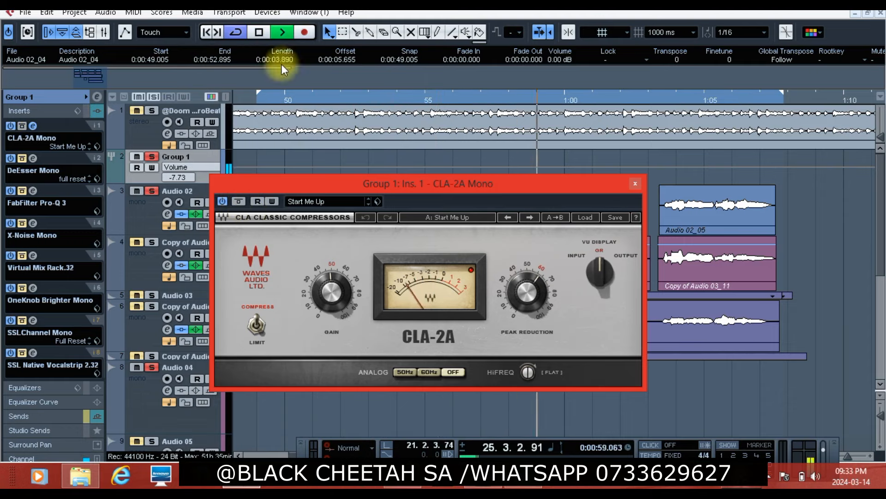
pyautogui.click(258, 32)
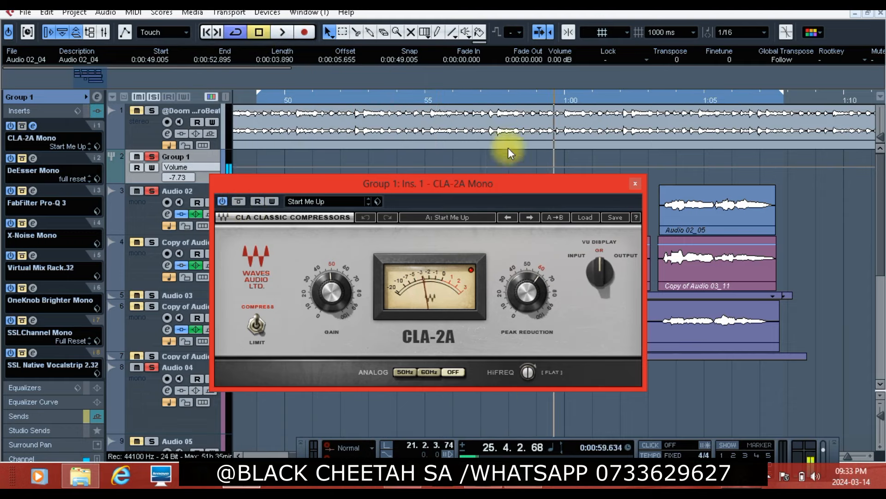
pyautogui.click(638, 184)
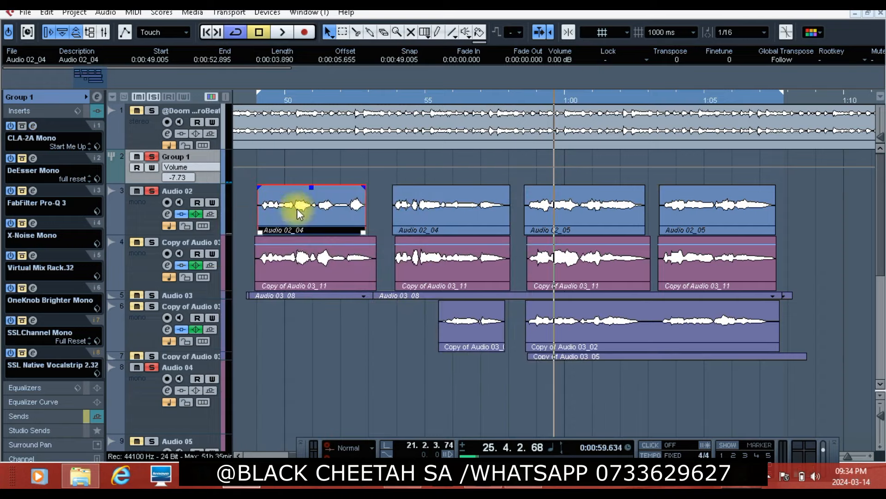
# Step: Set the threshold of Group 1's DeEsser Mono insert to -15.0 and close the plug-in
pyautogui.click(35, 158)
pyautogui.moveTo(531, 143); pyautogui.dragTo(318, 113)
pyautogui.moveTo(351, 205); pyautogui.dragTo(380, 192)
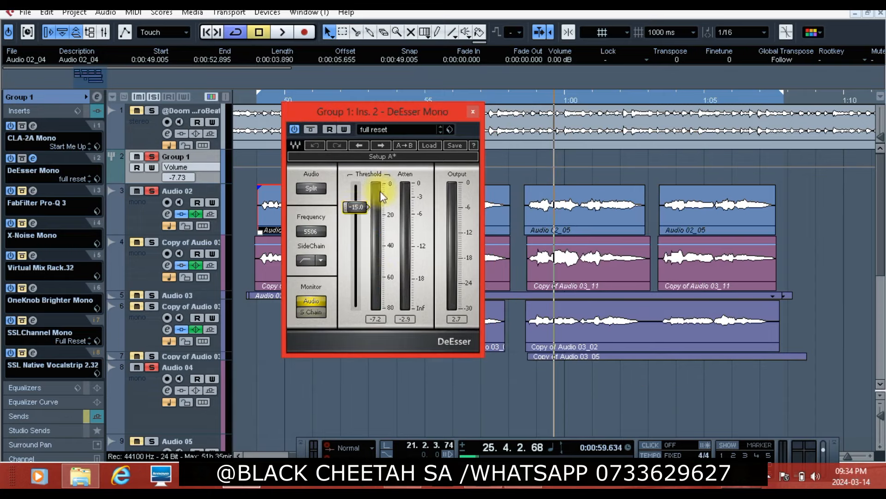
pyautogui.click(472, 112)
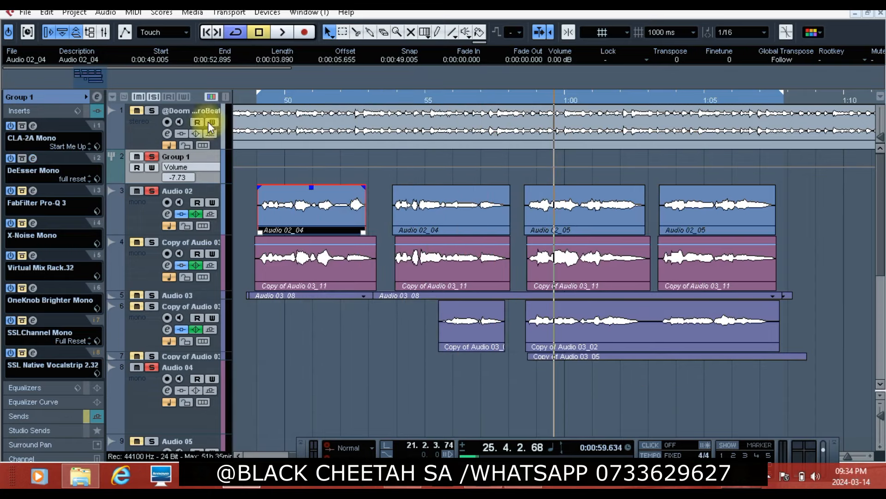
# Step: Set the low cut band in Group 1's FabFilter Pro-Q 3 to 354.81 Hz and check the high shelf band
pyautogui.click(33, 191)
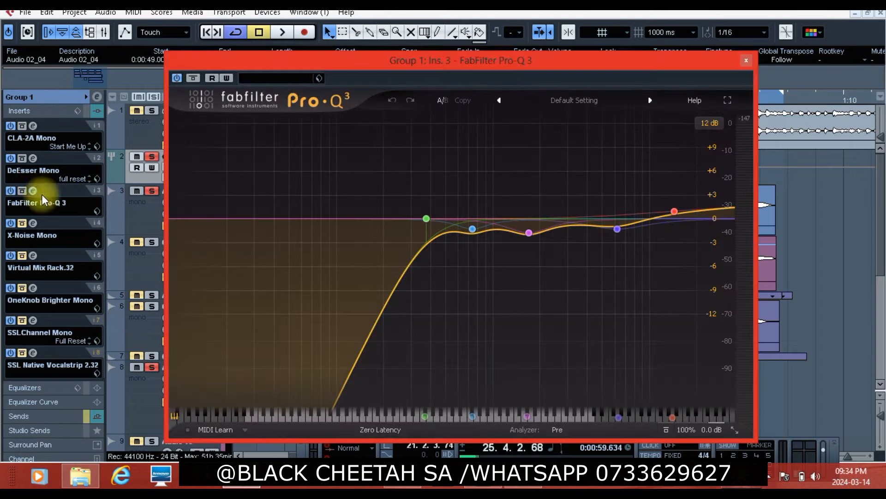
pyautogui.moveTo(314, 65); pyautogui.dragTo(294, 63)
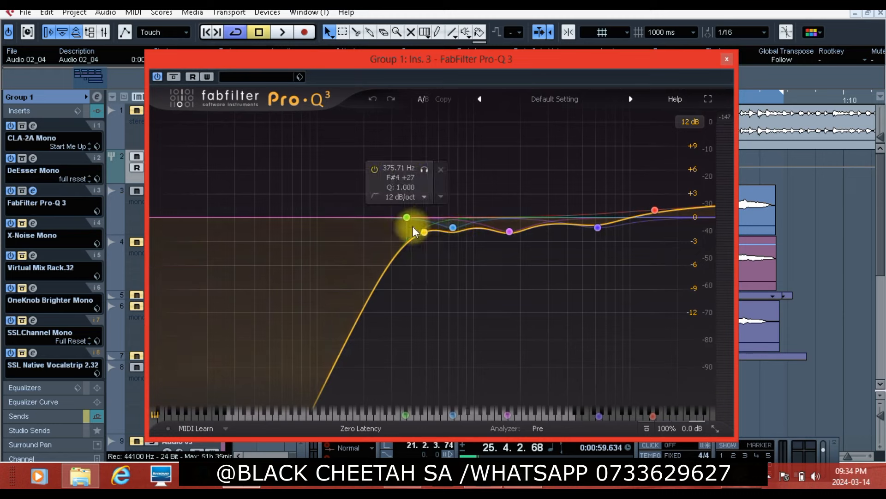
pyautogui.moveTo(407, 219)
pyautogui.mouseDown()
pyautogui.moveTo(414, 220)
pyautogui.moveTo(403, 219)
pyautogui.mouseUp()
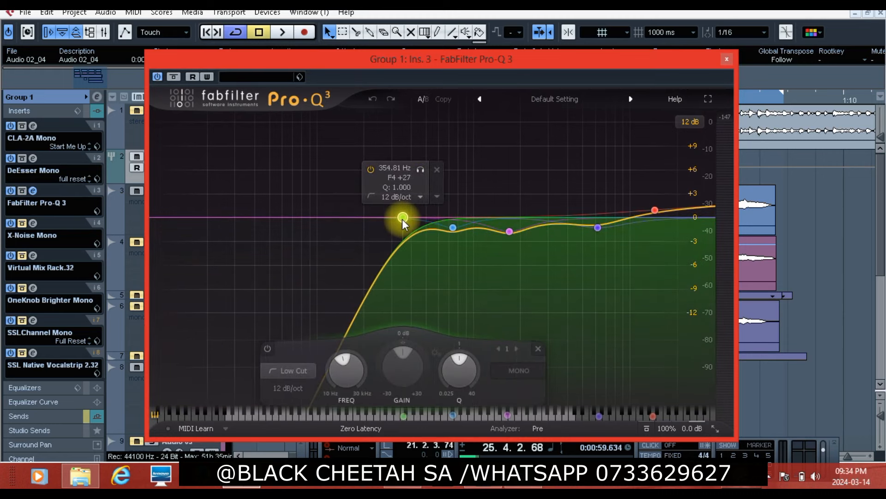
pyautogui.click(655, 211)
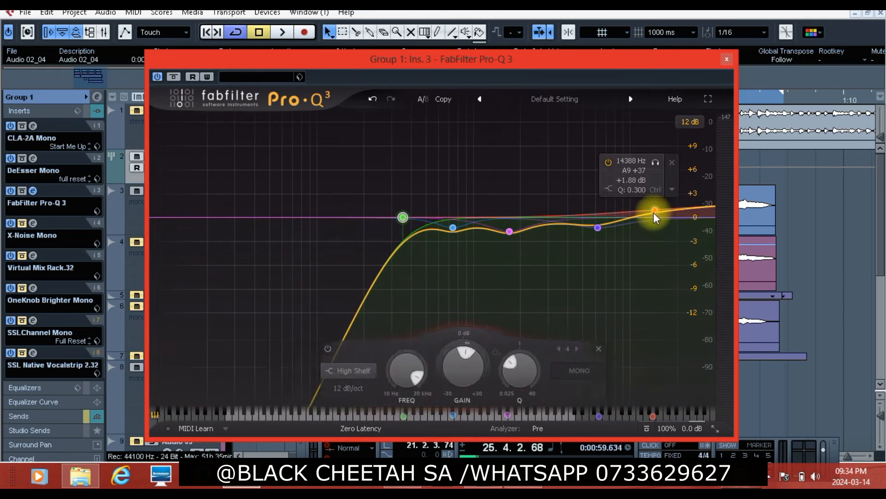
pyautogui.click(403, 219)
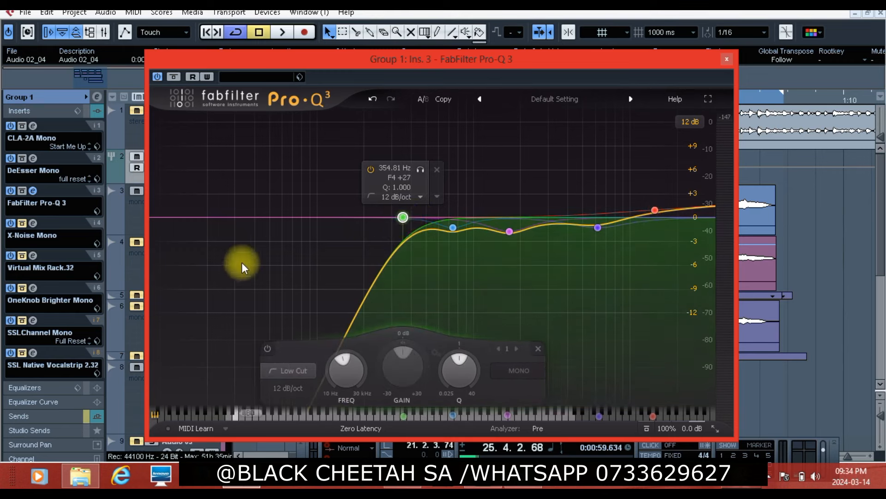
# Step: Play the vocal section from the loop start and compare it with FabFilter Pro-Q 3 bypassed and active
pyautogui.moveTo(292, 62); pyautogui.dragTo(482, 89)
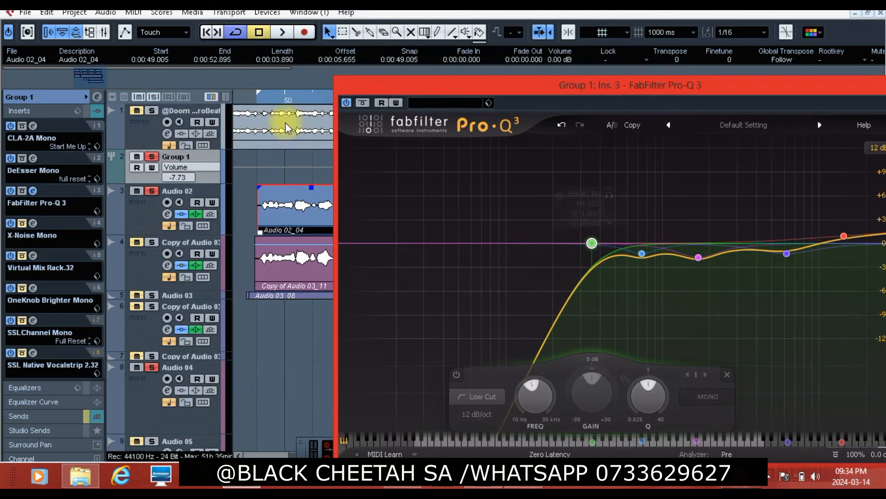
pyautogui.click(256, 99)
pyautogui.click(282, 32)
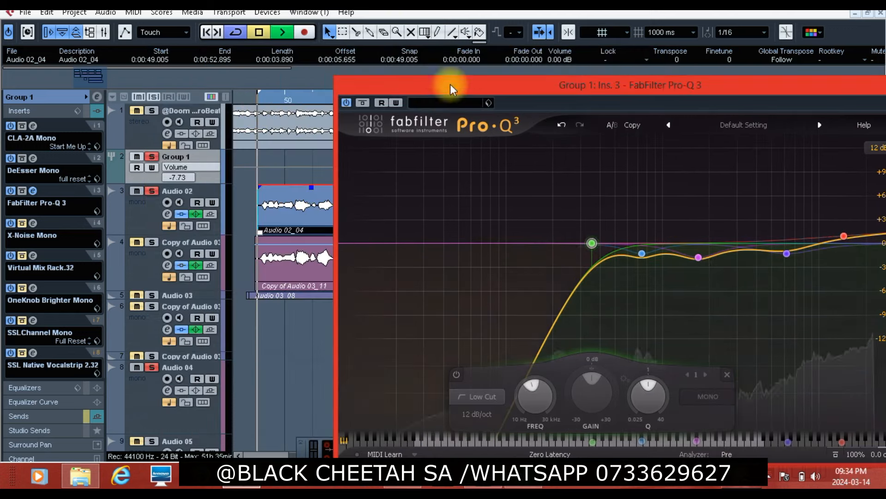
pyautogui.moveTo(425, 92); pyautogui.dragTo(355, 65)
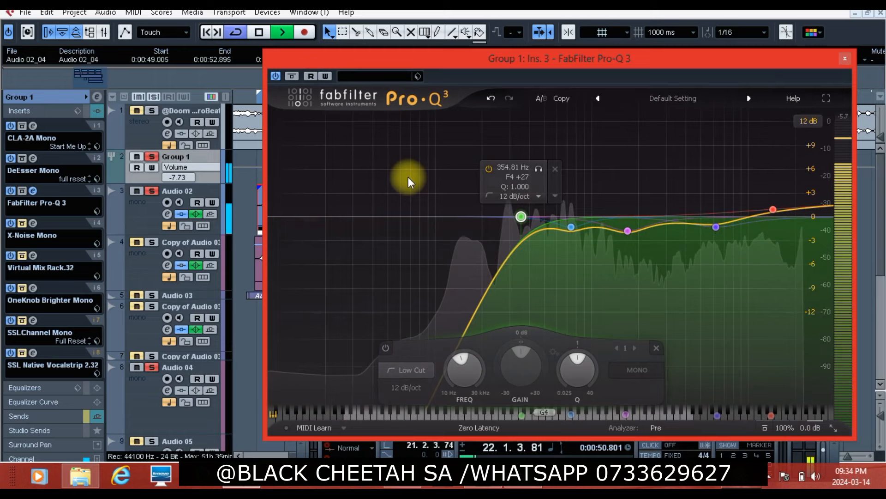
pyautogui.click(292, 77)
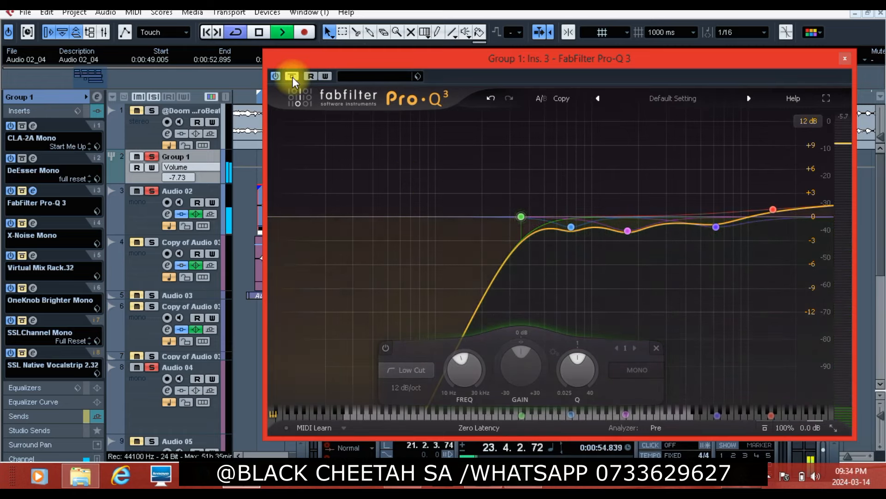
pyautogui.click(292, 77)
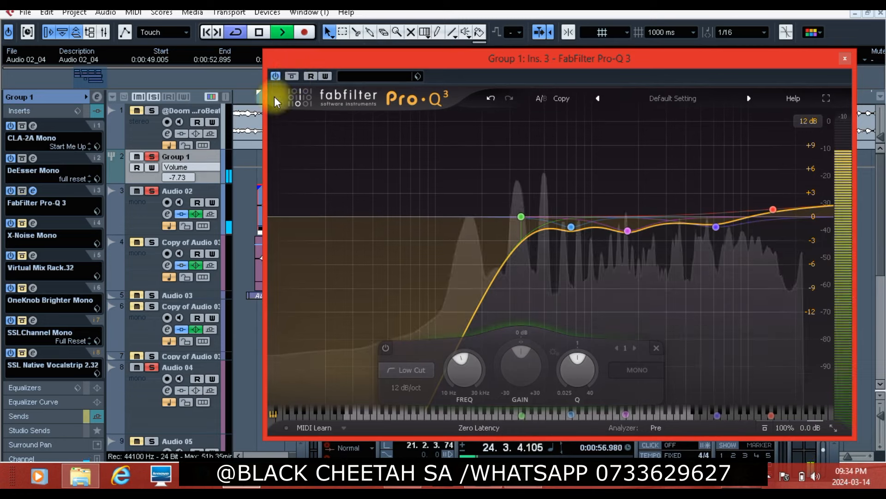
# Step: Briefly unmute the beat on track 1 to hear it with the equalized vocal, stop playback and close FabFilter Pro-Q 3
pyautogui.click(132, 110)
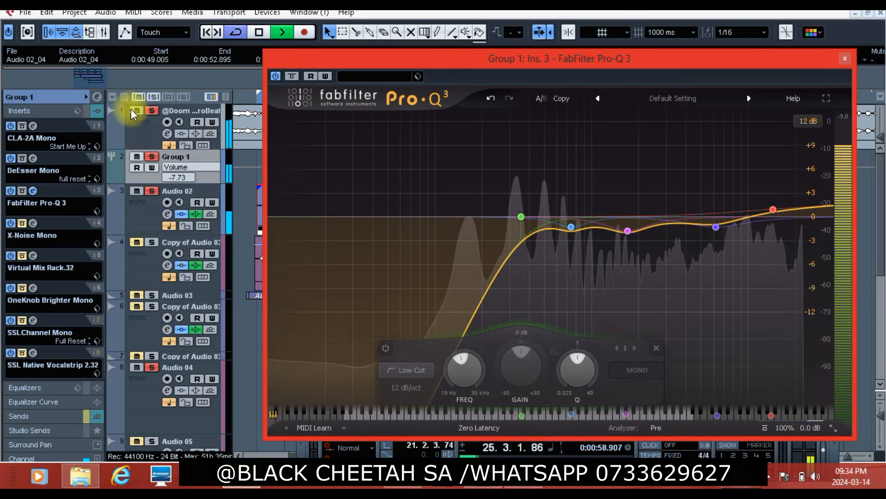
pyautogui.click(132, 110)
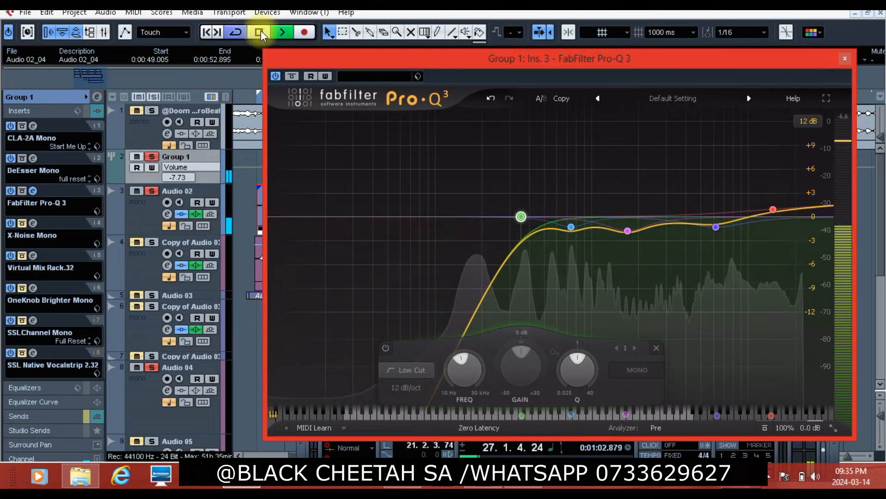
pyautogui.click(261, 30)
pyautogui.moveTo(400, 65); pyautogui.dragTo(295, 31)
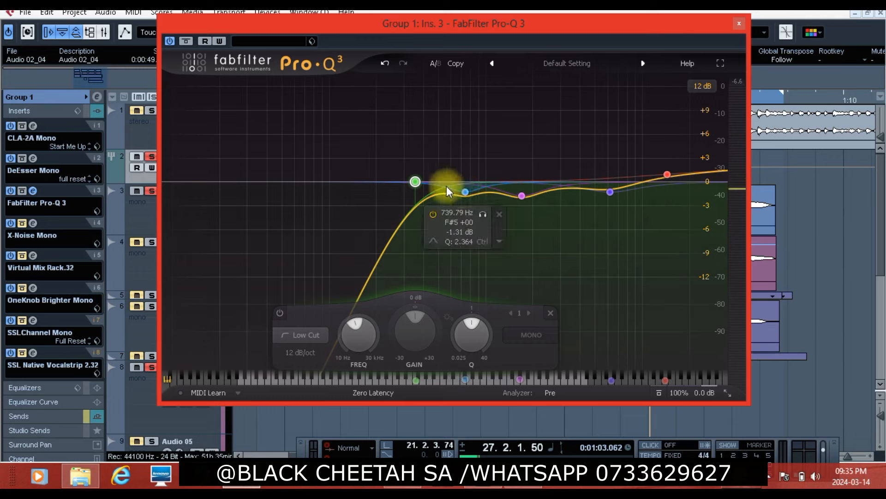
pyautogui.click(740, 24)
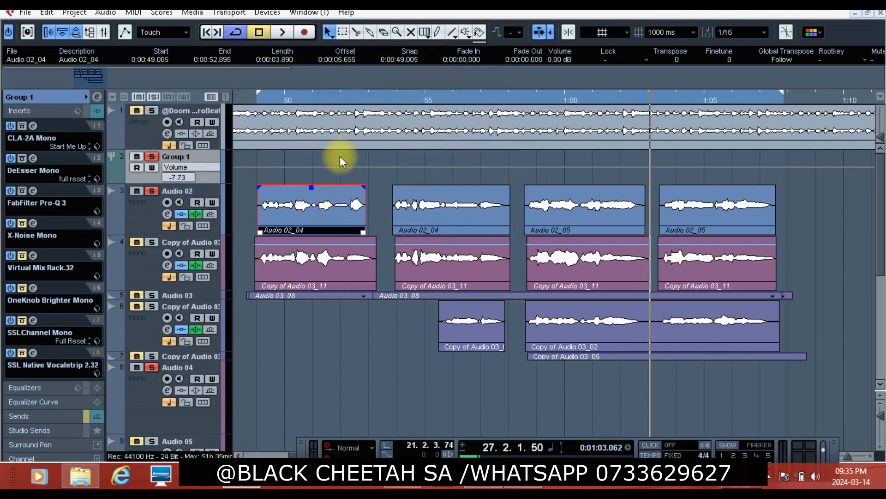
# Step: Set the threshold of Group 1's X-Noise Mono insert to -5.9 and close the plug-in
pyautogui.click(34, 223)
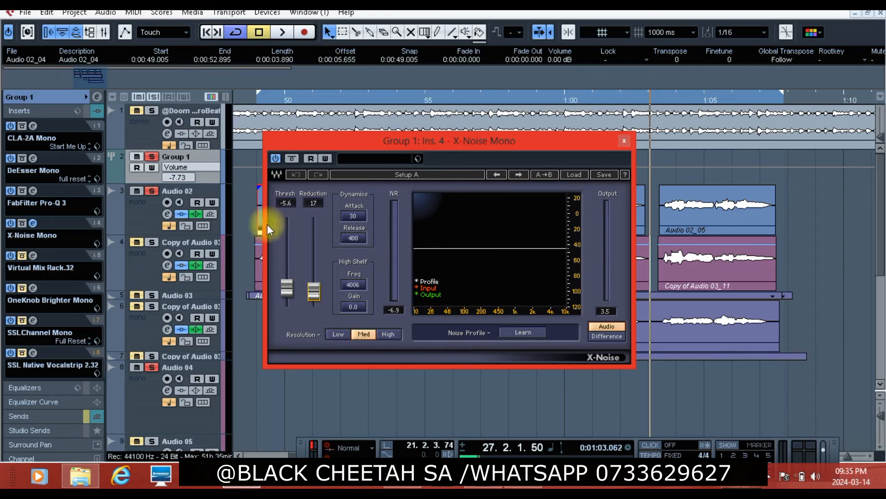
pyautogui.moveTo(287, 287); pyautogui.dragTo(287, 290)
pyautogui.click(624, 141)
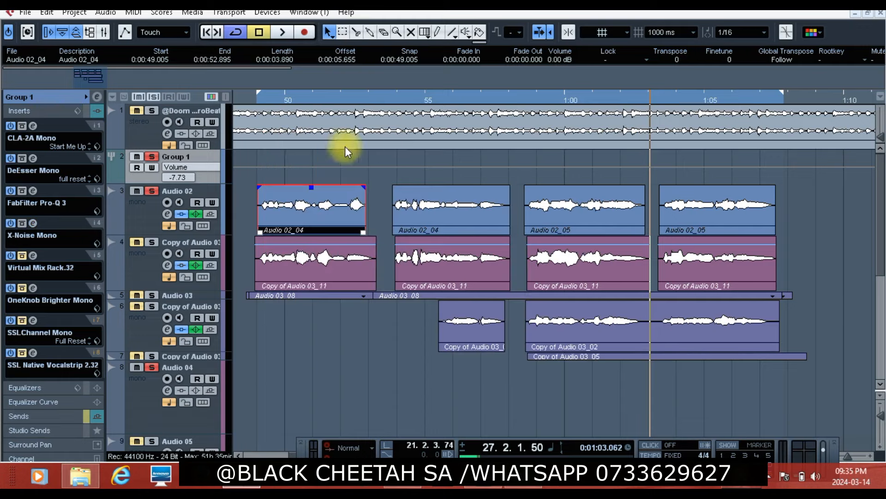
# Step: Listen to the vocal from the loop start with the X-Noise setting, and recheck the X-Noise Mono controls
pyautogui.click(257, 99)
pyautogui.click(281, 32)
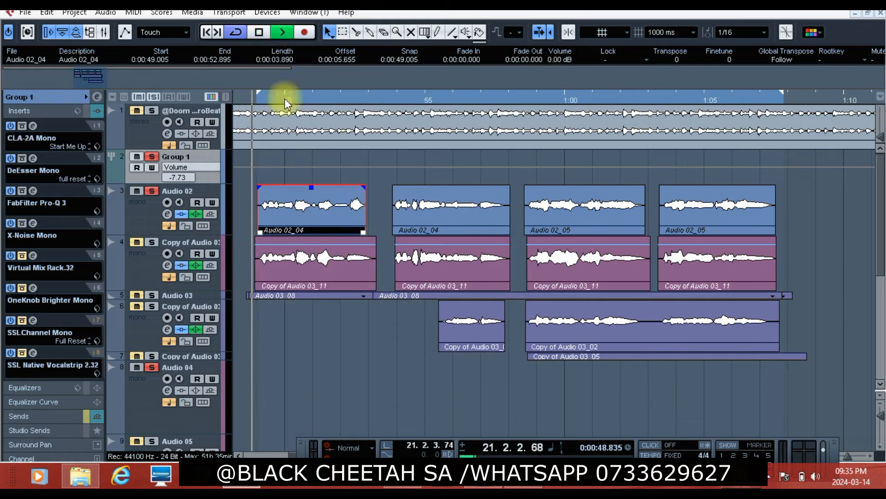
pyautogui.click(259, 32)
pyautogui.click(32, 223)
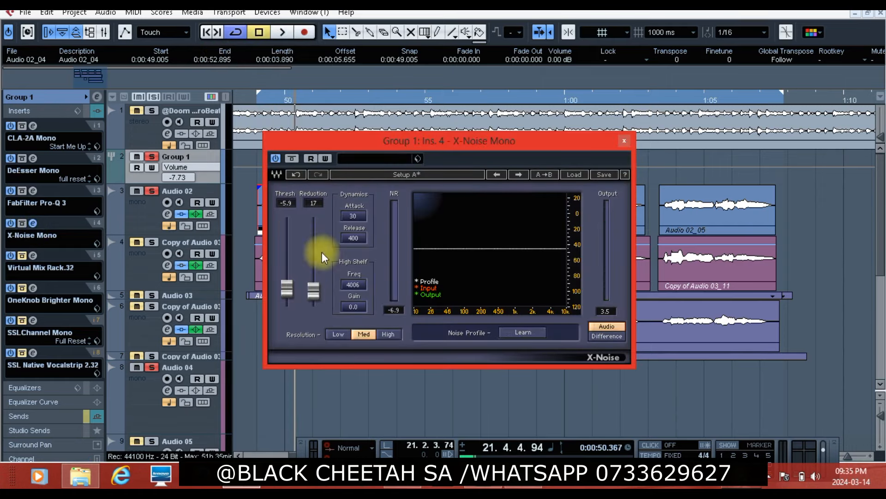
pyautogui.click(625, 142)
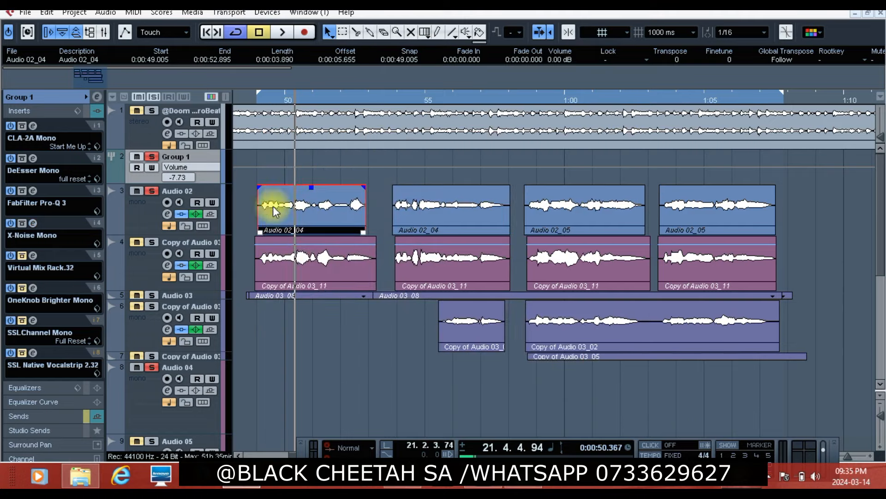
# Step: Close X-Noise Mono, activate and open Group 1's Virtual Mix Rack.32, and choose the FG-800 from its microphone models
pyautogui.click(33, 224)
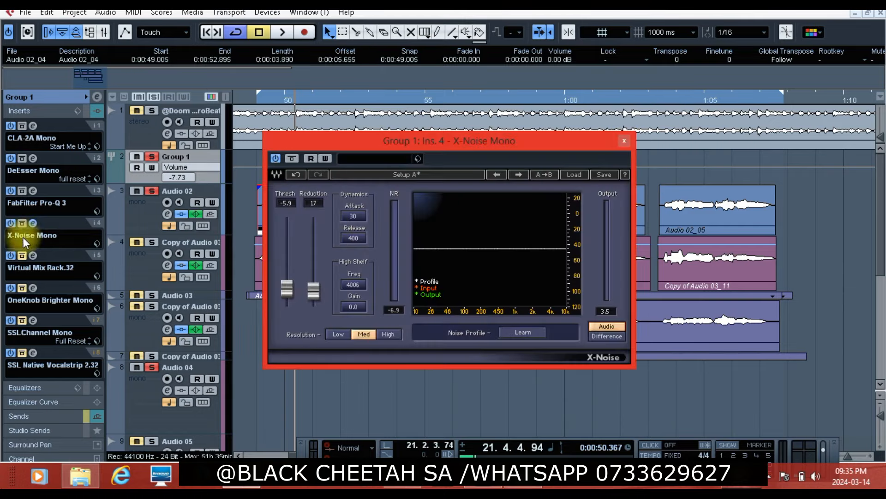
pyautogui.click(626, 143)
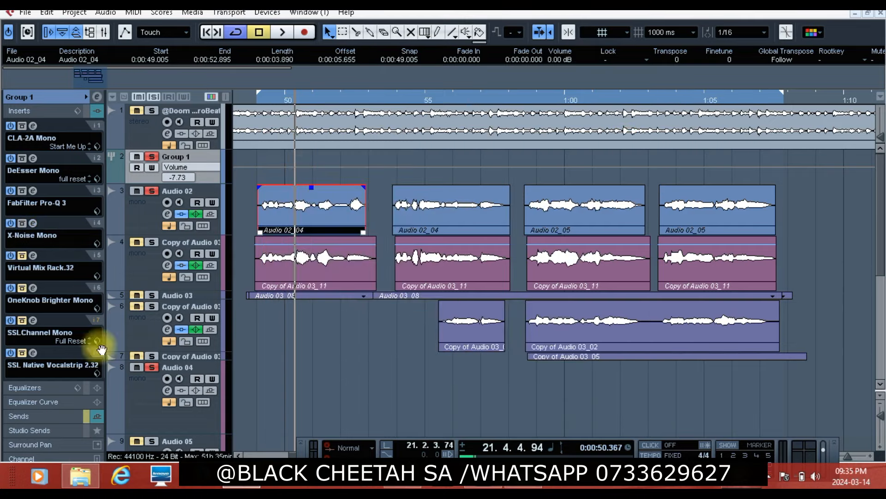
pyautogui.click(40, 319)
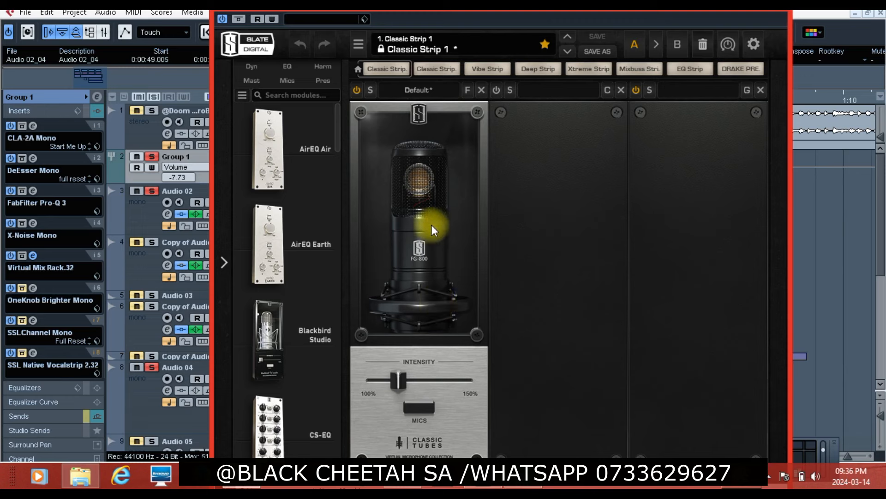
pyautogui.click(422, 409)
pyautogui.scroll(1, 418, 286)
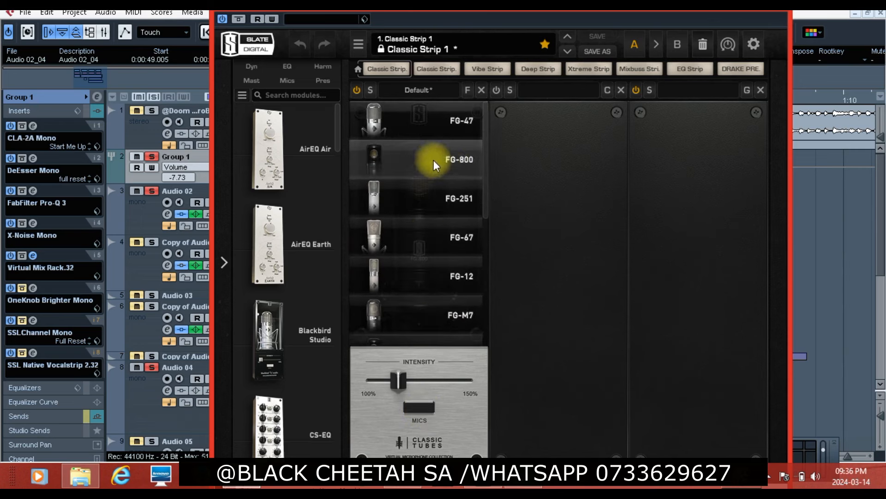
pyautogui.scroll(-6, 436, 271)
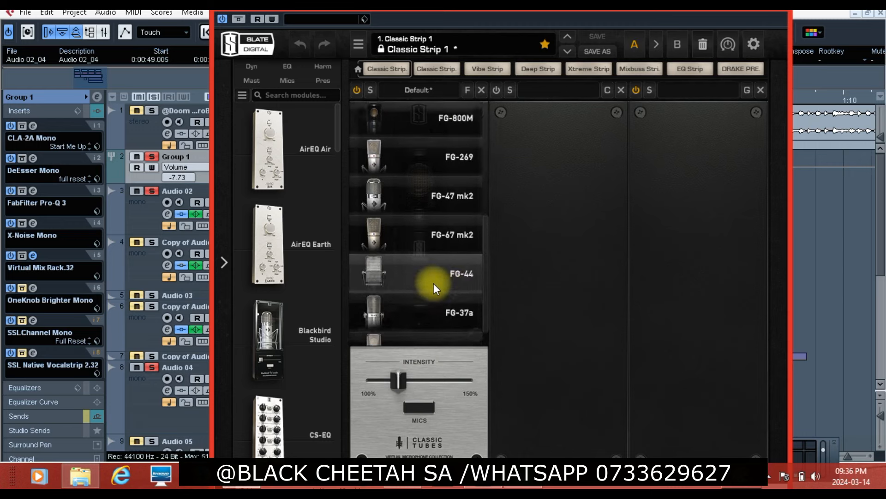
pyautogui.scroll(7, 434, 289)
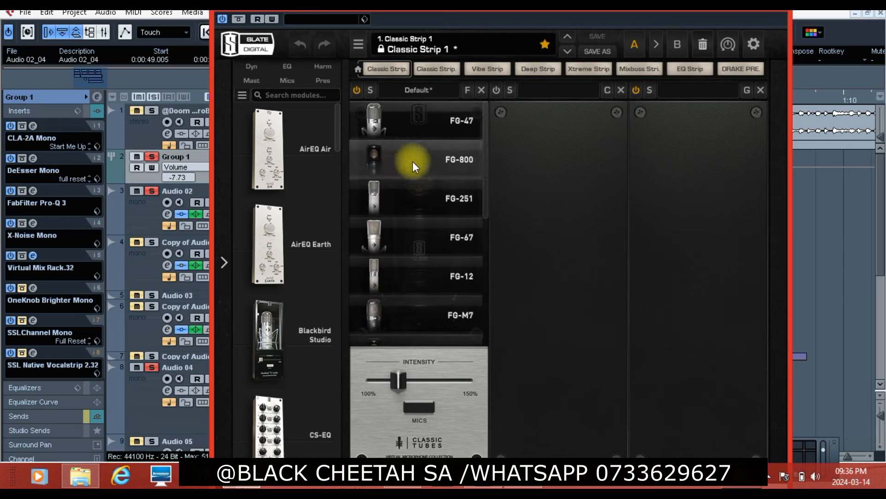
pyautogui.click(414, 164)
pyautogui.click(418, 406)
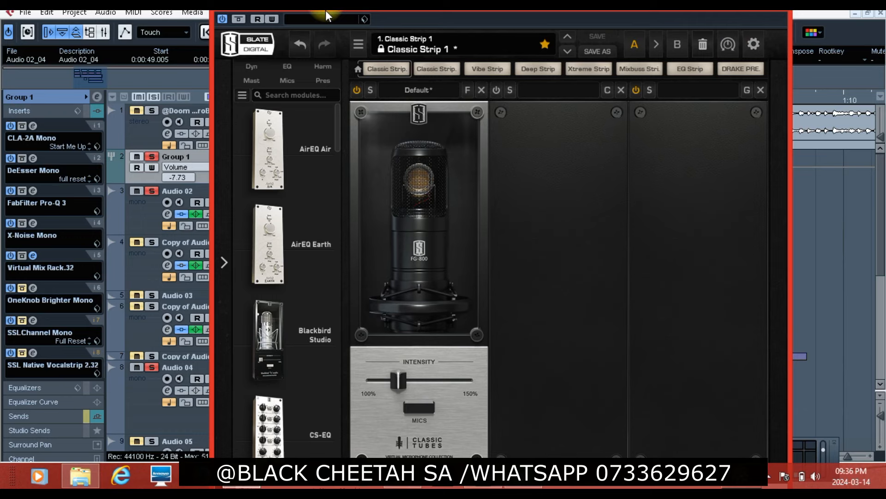
# Step: Play the vocal from the loop start, comparing Virtual Mix Rack bypassed and active, stop playback and close the plug-in
pyautogui.moveTo(410, 13); pyautogui.dragTo(559, 16)
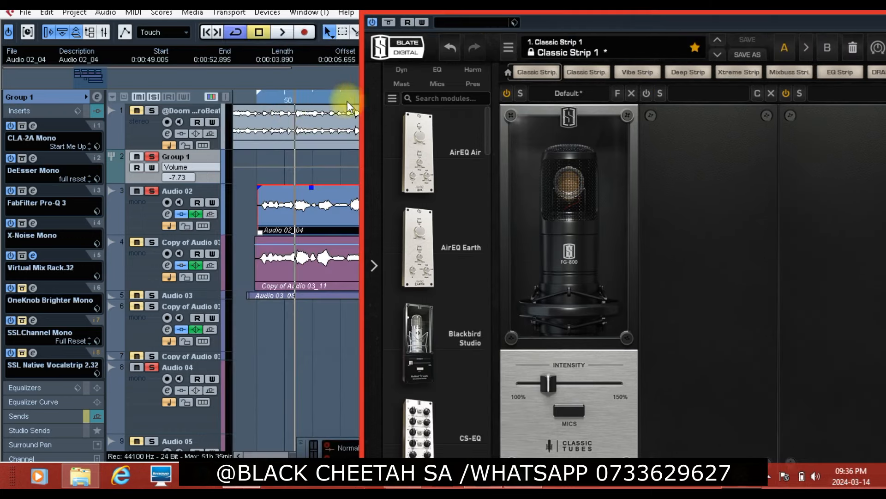
pyautogui.click(257, 100)
pyautogui.click(284, 29)
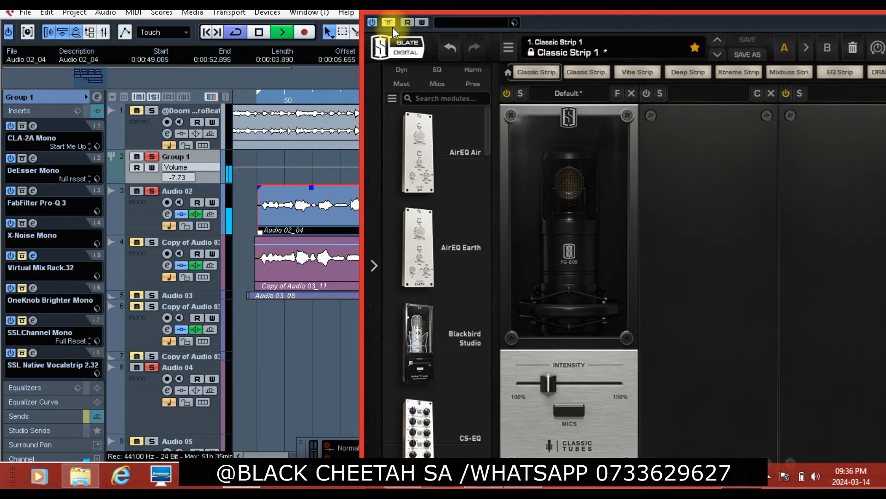
pyautogui.click(640, 11)
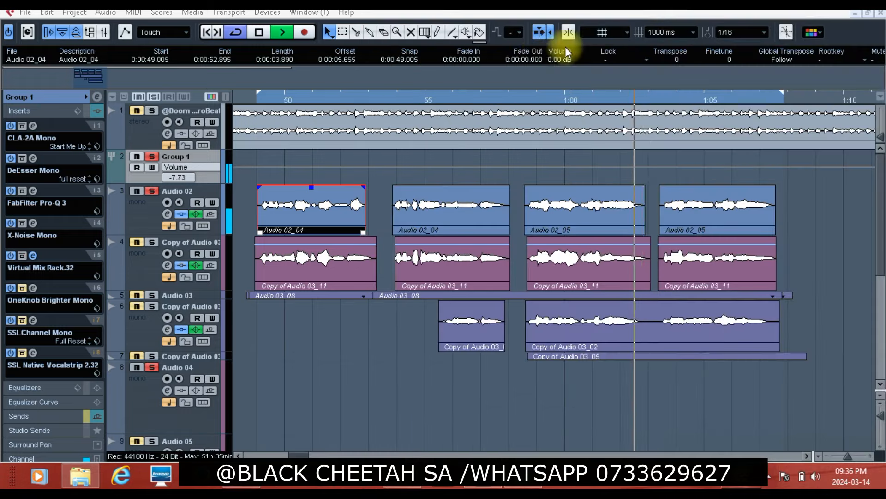
pyautogui.click(262, 102)
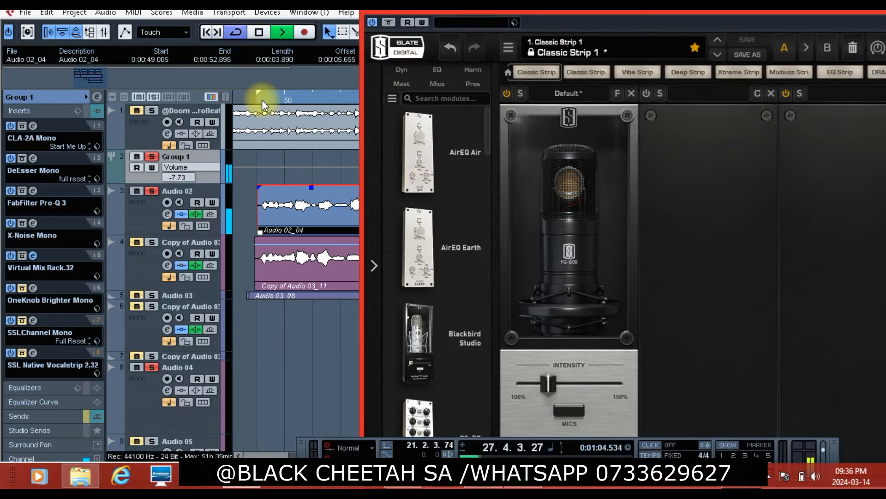
pyautogui.moveTo(532, 14); pyautogui.dragTo(504, 37)
pyautogui.moveTo(751, 24); pyautogui.dragTo(504, 41)
pyautogui.click(658, 38)
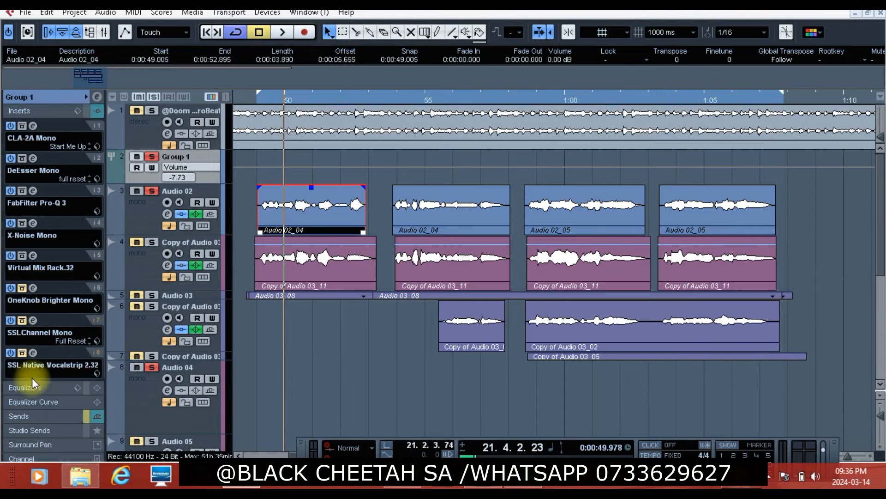
# Step: Clear Group 1's insert slots 6 and 7, removing OneKnob Brighter Mono, SSLChannel Mono and the mistakenly loaded MetaVocals
pyautogui.click(24, 303)
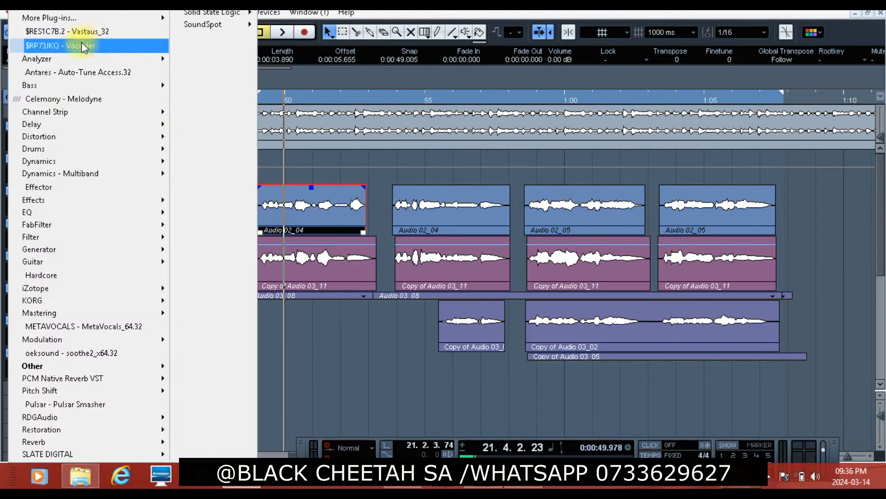
pyautogui.click(70, 9)
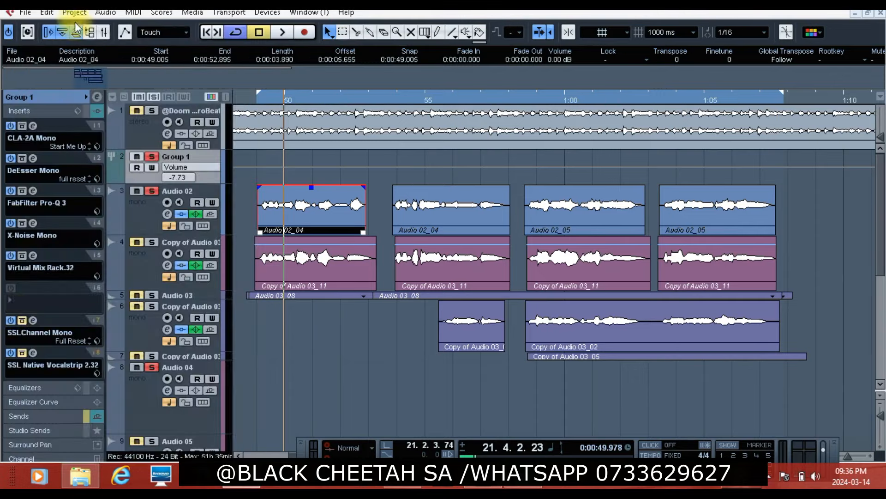
pyautogui.click(29, 333)
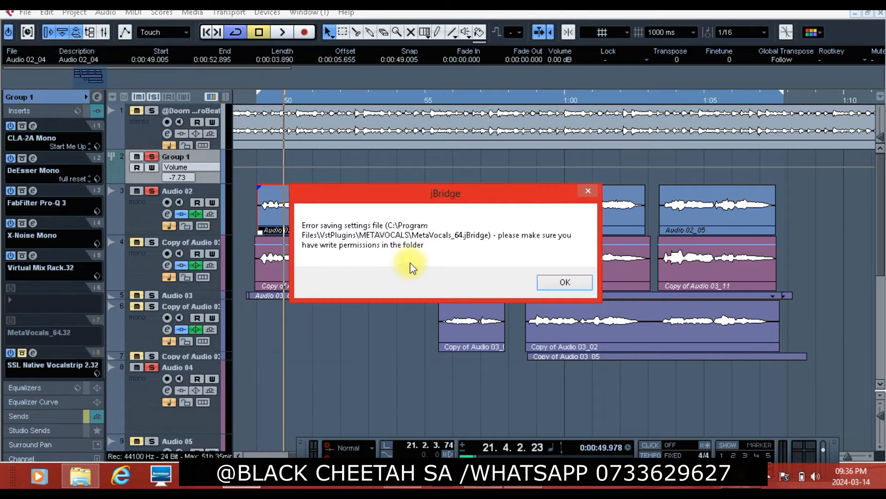
pyautogui.click(561, 282)
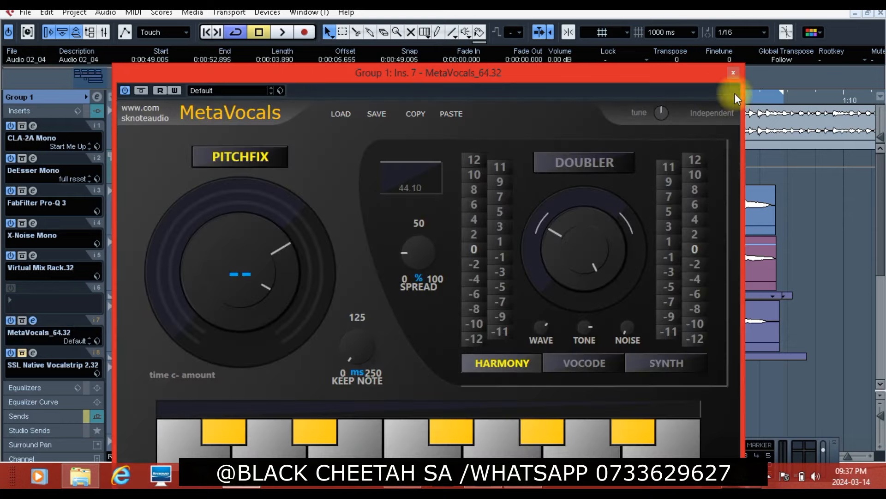
pyautogui.click(733, 72)
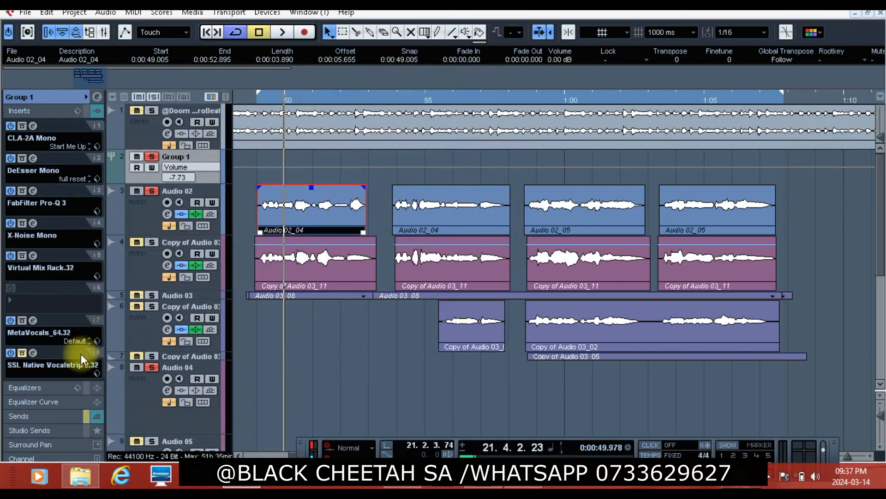
pyautogui.click(20, 336)
pyautogui.click(23, 14)
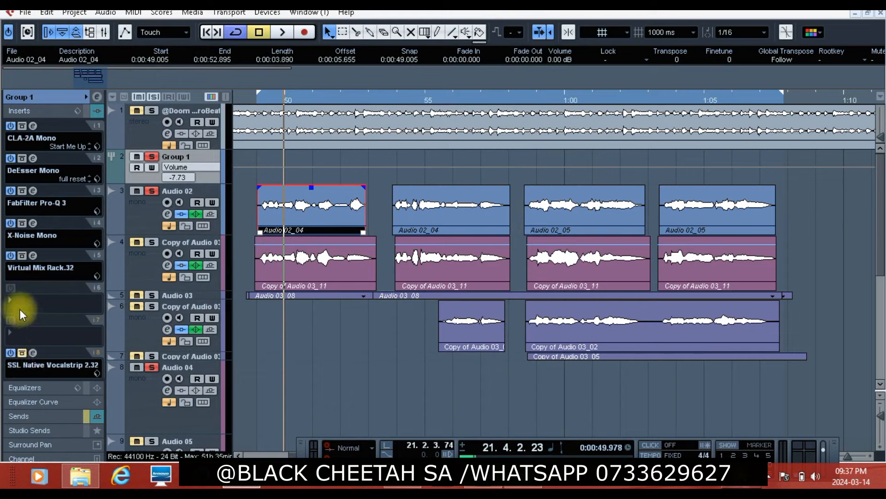
# Step: Unmute the beat on track 1, listen to it together with the processed vocal, and stop playback
pyautogui.click(133, 109)
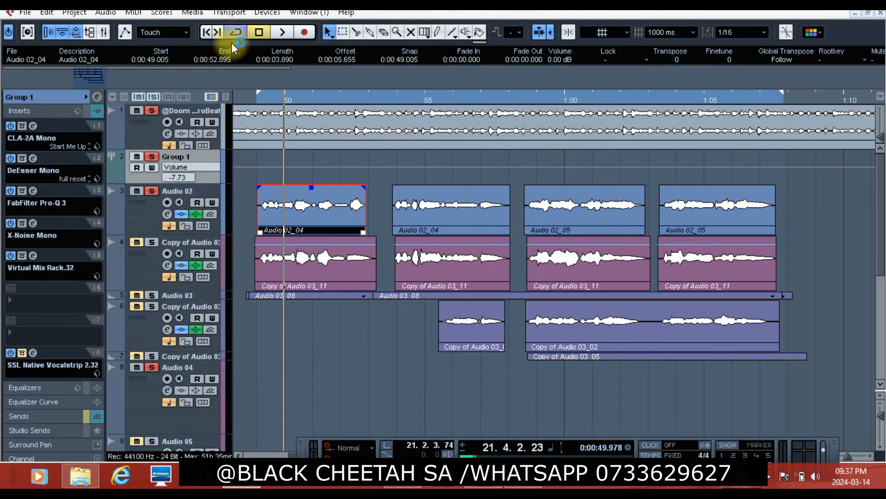
pyautogui.click(284, 37)
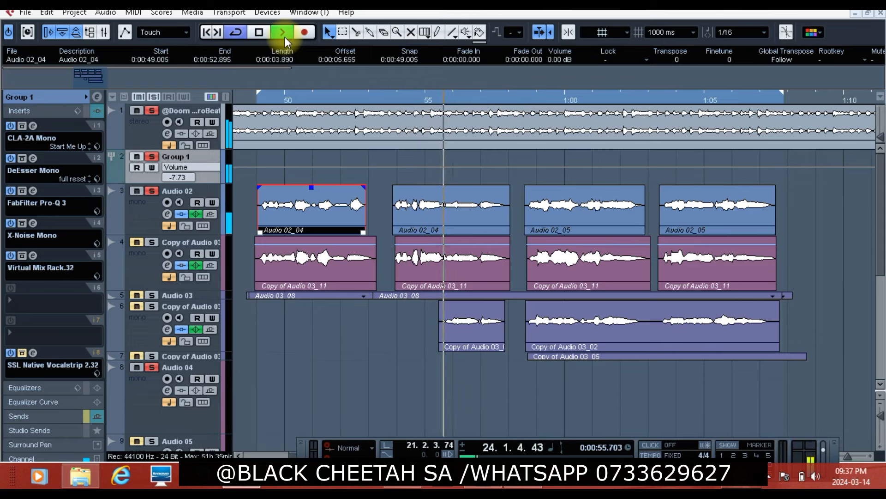
pyautogui.click(258, 32)
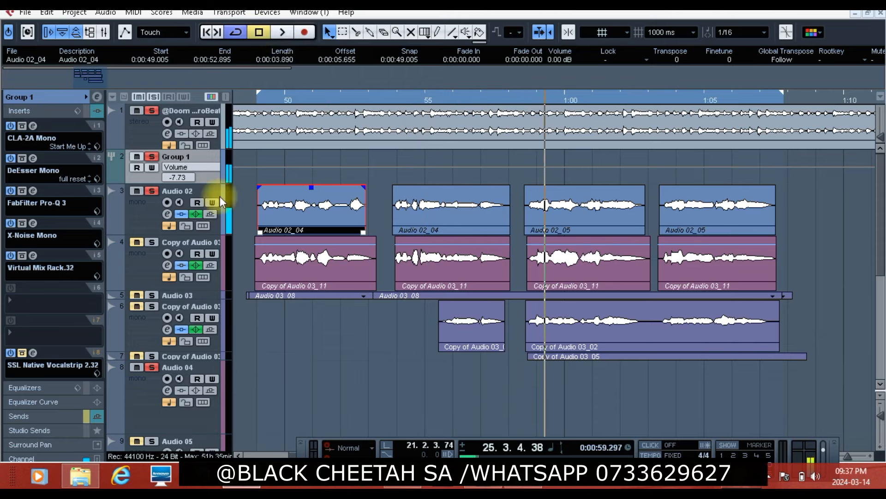
# Step: Activate Group 1's SSL Native Vocalstrip, review its compander, de-esser and equaliser with the de-esser toggled off and on, and close it
pyautogui.click(21, 353)
pyautogui.click(33, 352)
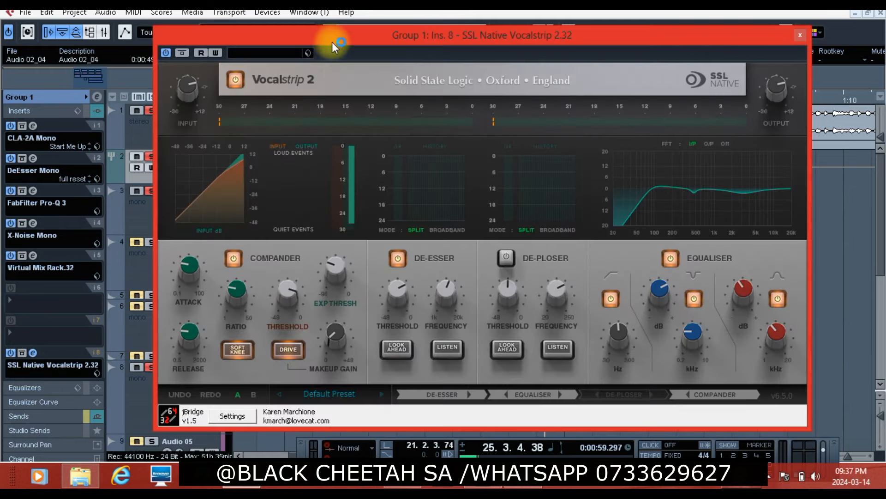
pyautogui.moveTo(328, 41); pyautogui.dragTo(202, 33)
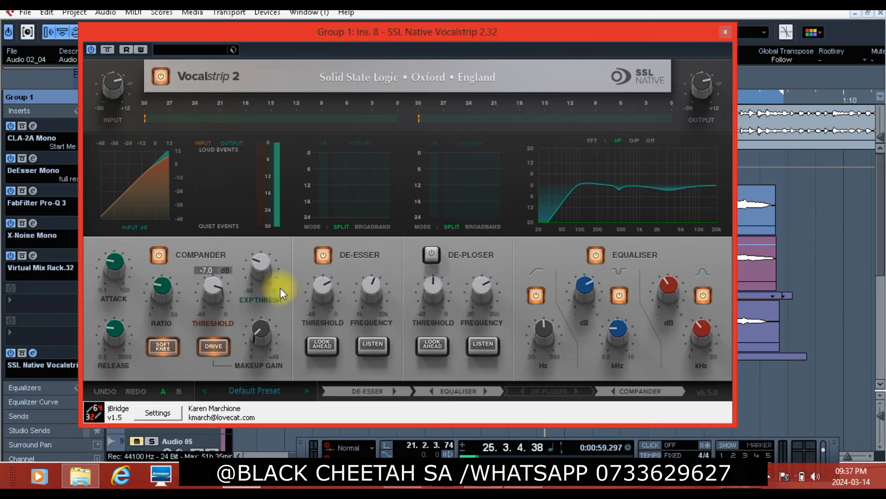
pyautogui.moveTo(155, 284)
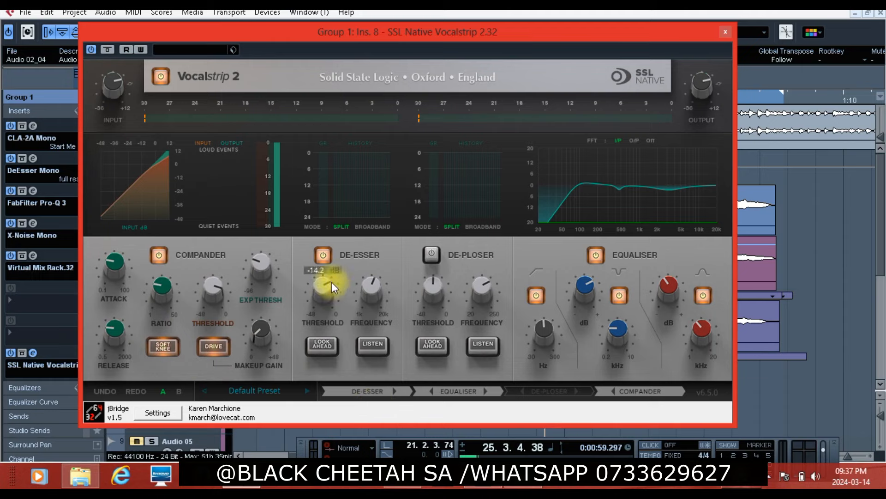
pyautogui.click(325, 255)
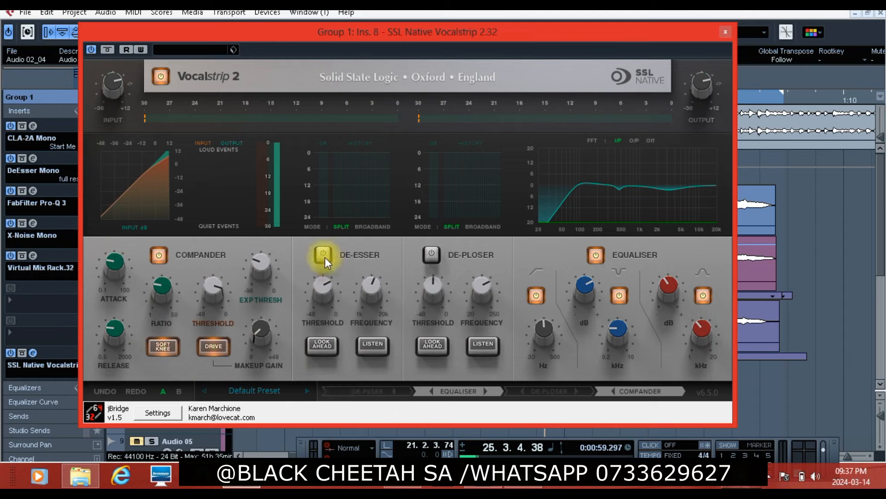
pyautogui.click(324, 255)
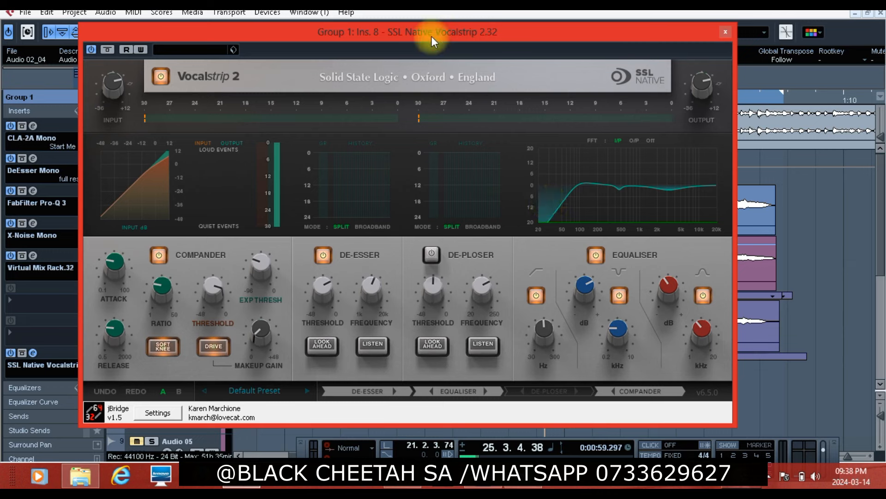
pyautogui.moveTo(429, 34); pyautogui.dragTo(438, 74)
pyautogui.click(733, 72)
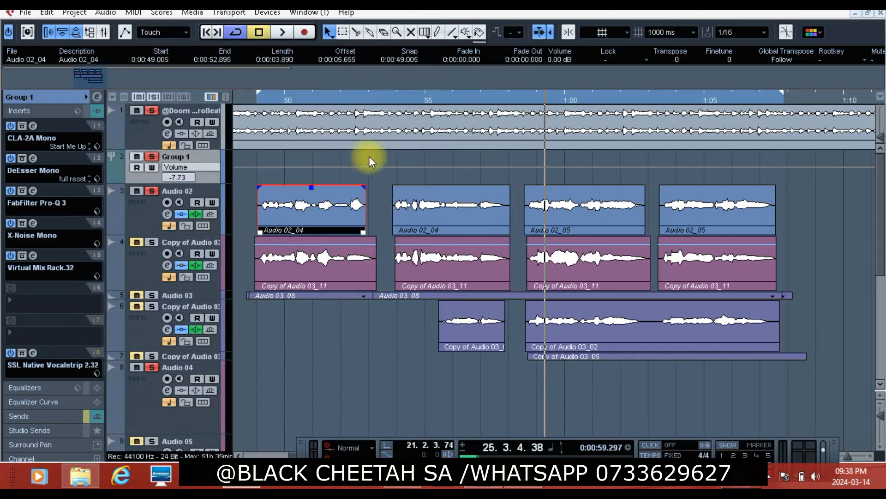
# Step: Play the section from the loop start with the beat to judge the SSL Native Vocalstrip's effect, and stop playback
pyautogui.click(253, 97)
pyautogui.click(282, 32)
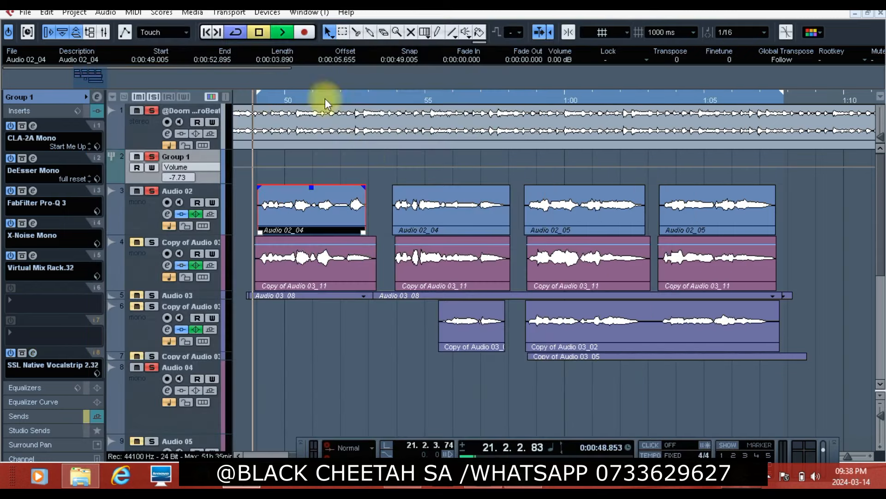
pyautogui.click(20, 356)
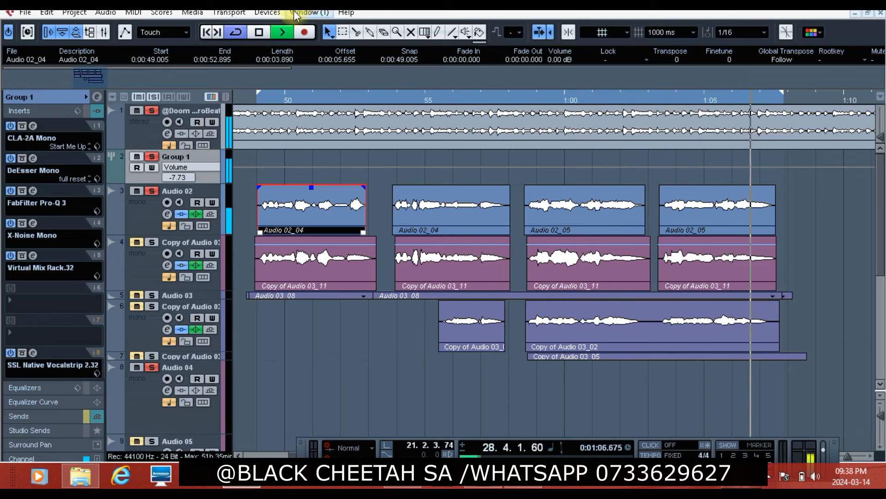
pyautogui.click(262, 30)
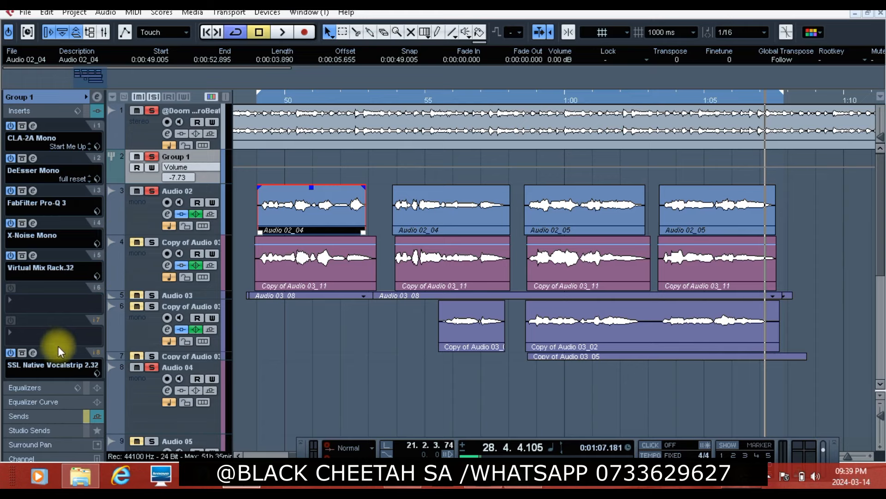
# Step: Open Group 1's channel settings and take its sends out of bypass
pyautogui.scroll(-6, 302, 328)
pyautogui.scroll(6, 303, 331)
pyautogui.scroll(-6, 303, 331)
pyautogui.scroll(6, 303, 331)
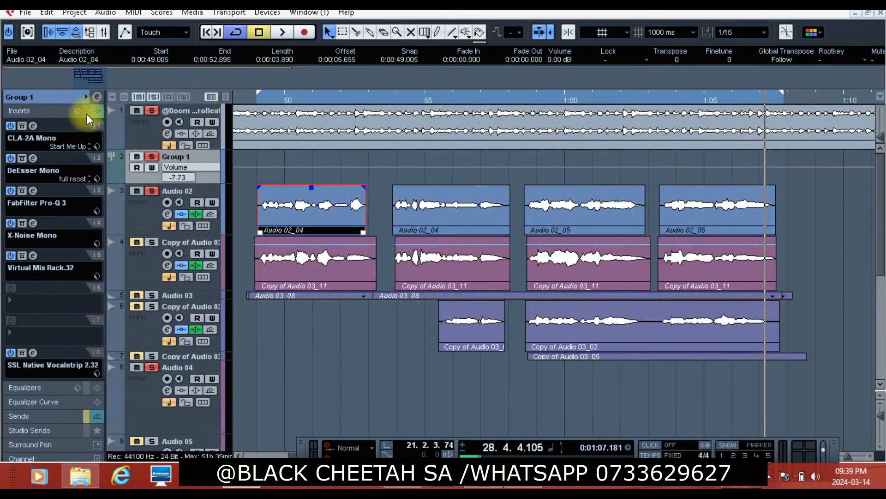
pyautogui.click(98, 96)
pyautogui.moveTo(293, 68); pyautogui.dragTo(236, 72)
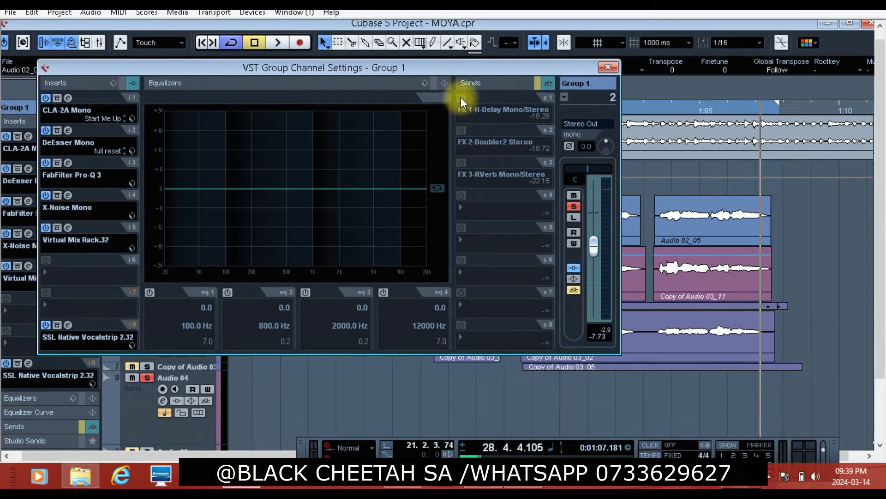
pyautogui.click(574, 291)
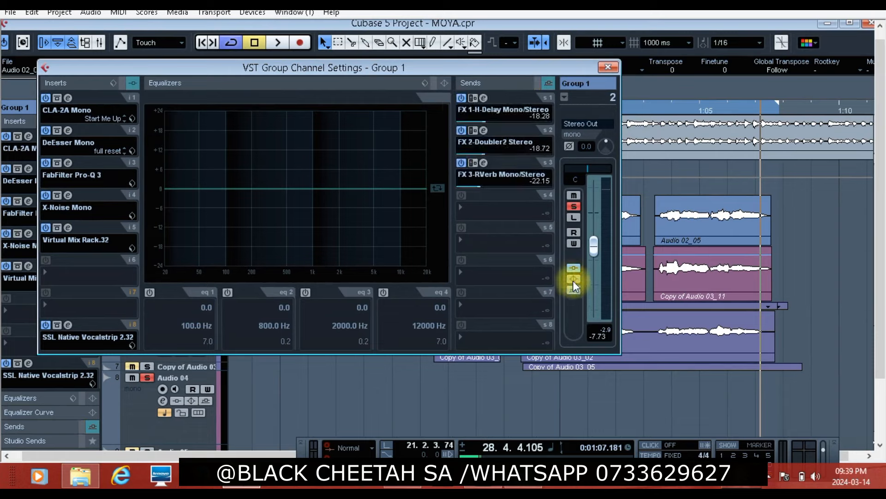
# Step: Deactivate Group 1's Doubler2 and RVerb sends, and open the H-Delay plug-in of the first send
pyautogui.click(461, 130)
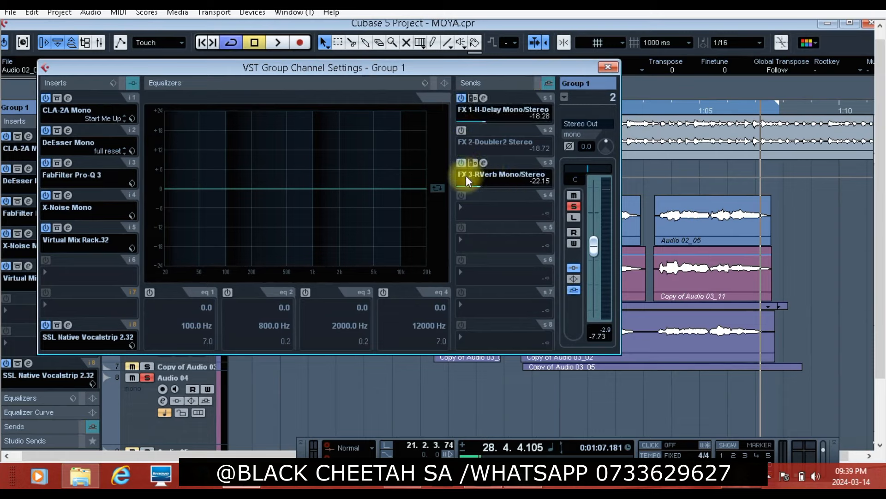
pyautogui.click(461, 163)
pyautogui.click(481, 99)
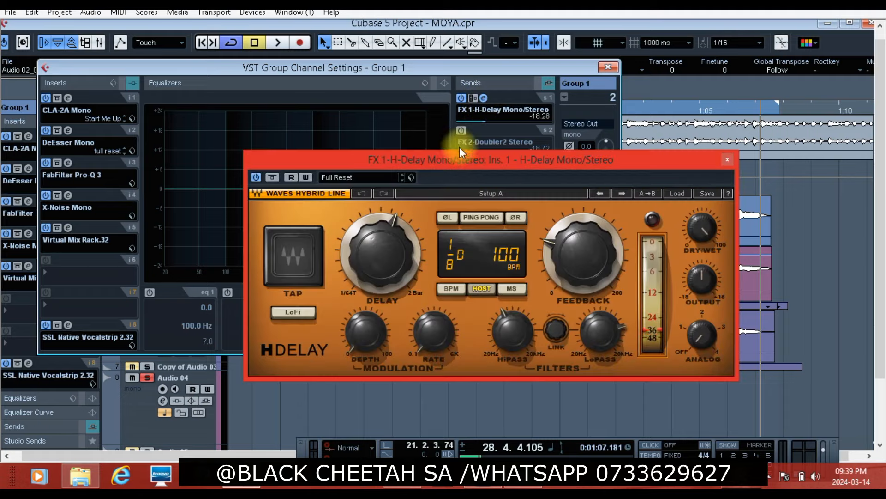
# Step: Review the H-Delay's high-pass and low-pass filters and analog setting, and close the plug-in
pyautogui.moveTo(445, 165); pyautogui.dragTo(291, 145)
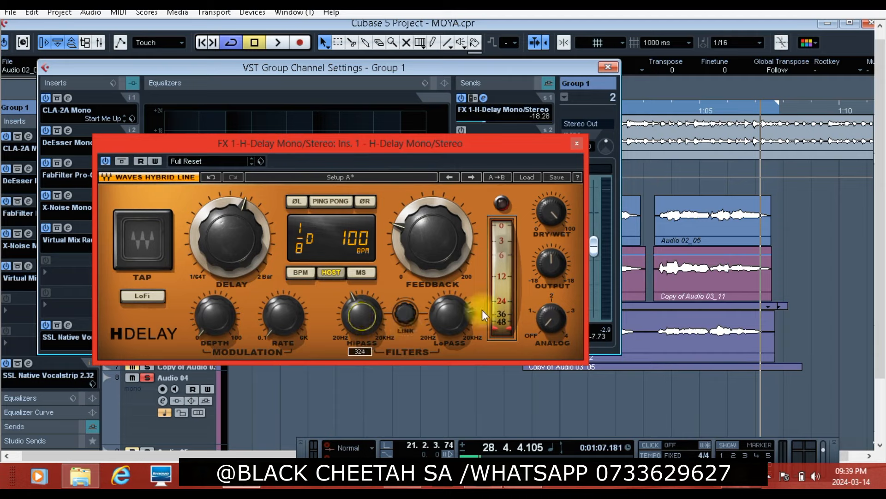
pyautogui.moveTo(447, 306); pyautogui.dragTo(390, 339)
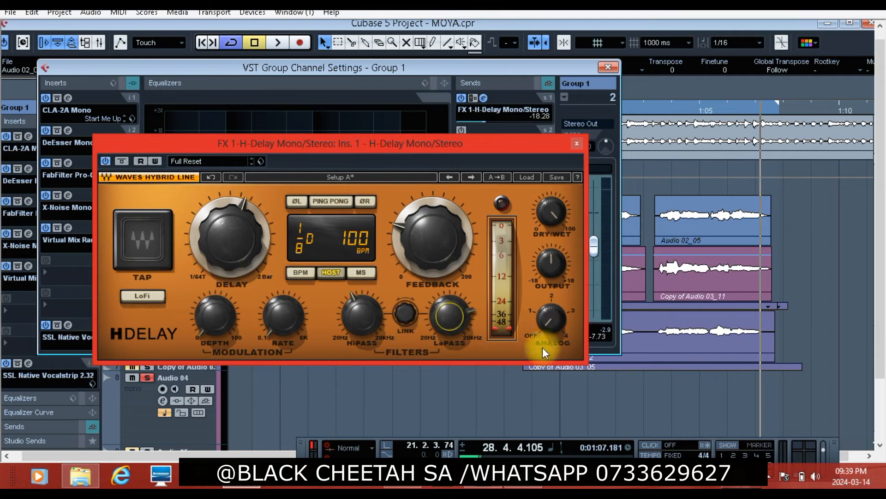
pyautogui.click(556, 321)
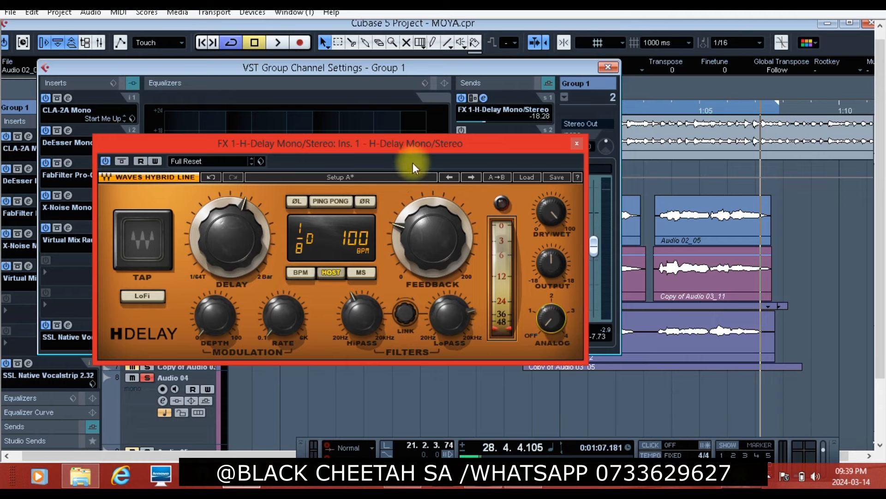
pyautogui.click(577, 144)
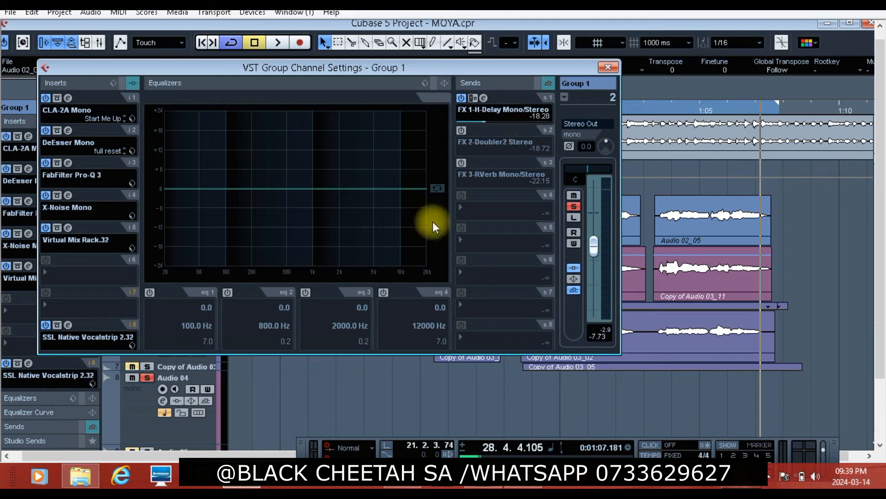
# Step: Activate Group 1's Doubler2 send and set the plug-in's EQ gains to -41.8 at 411 Hz and 12.0 at 7336 Hz
pyautogui.click(462, 130)
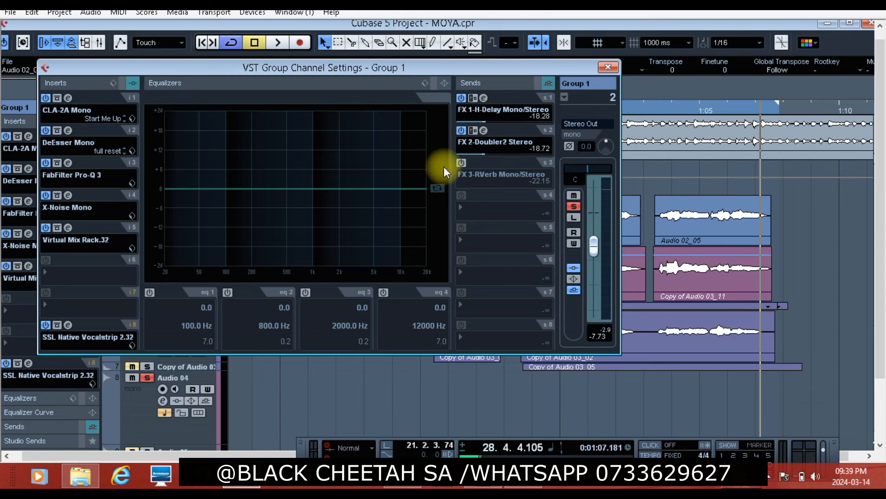
pyautogui.click(484, 131)
pyautogui.moveTo(484, 132); pyautogui.dragTo(378, 167)
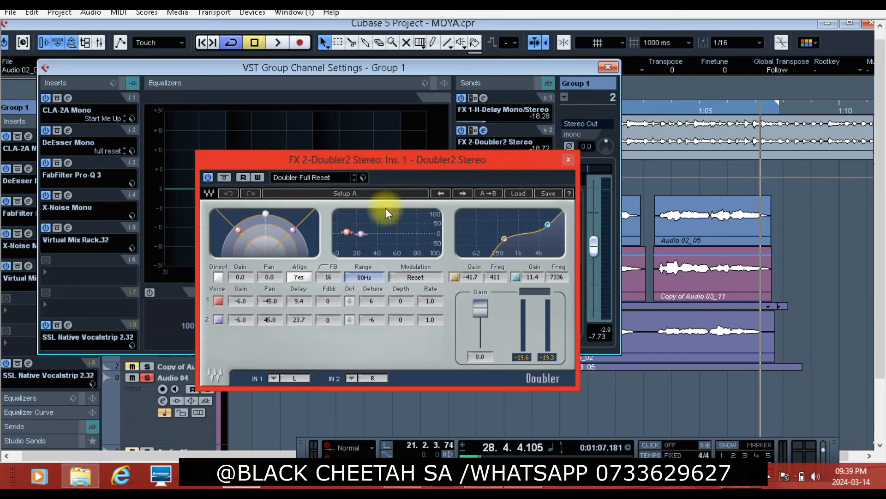
pyautogui.click(505, 238)
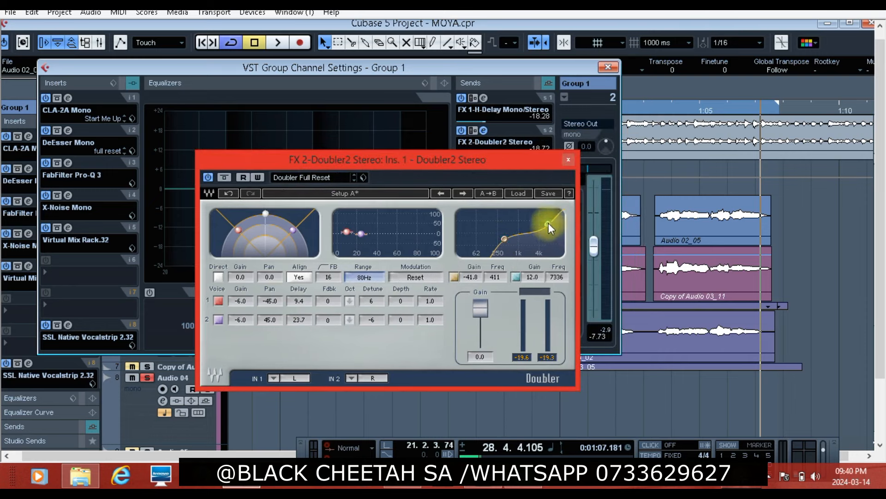
pyautogui.click(566, 159)
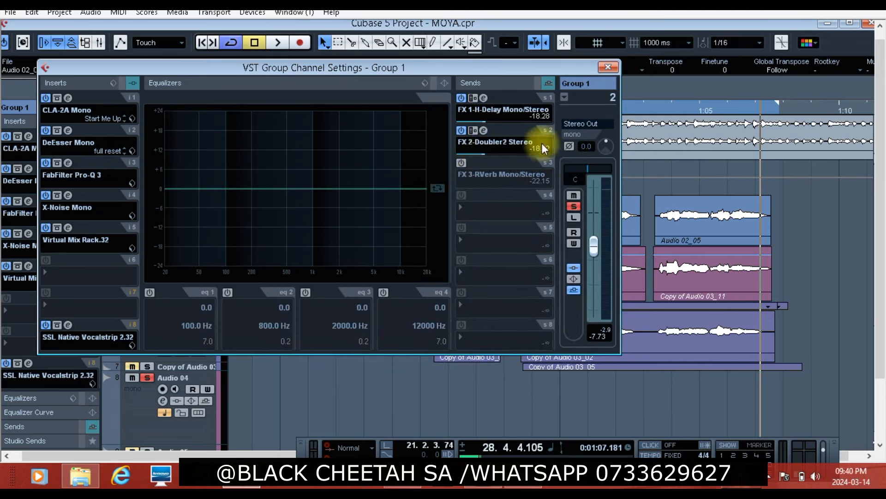
# Step: Activate Group 1's RVerb send, set its reverb EQ to -21.1 at 406 Hz and -5.7 at 8049 Hz, and close the channel settings
pyautogui.click(461, 163)
pyautogui.click(483, 162)
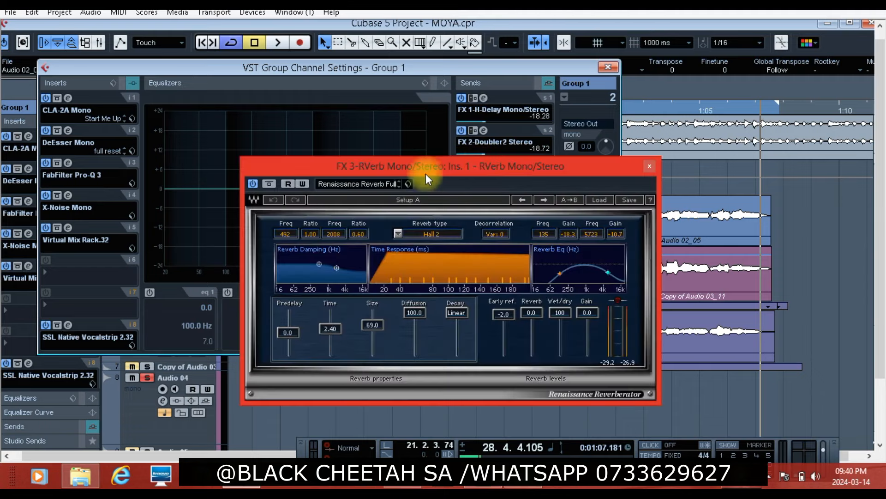
pyautogui.moveTo(389, 164); pyautogui.dragTo(341, 151)
pyautogui.moveTo(515, 260); pyautogui.dragTo(567, 255)
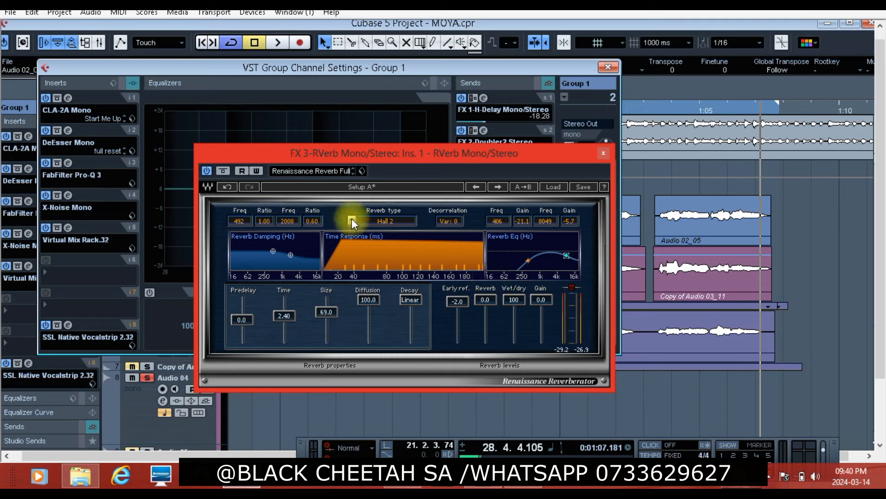
pyautogui.click(369, 302)
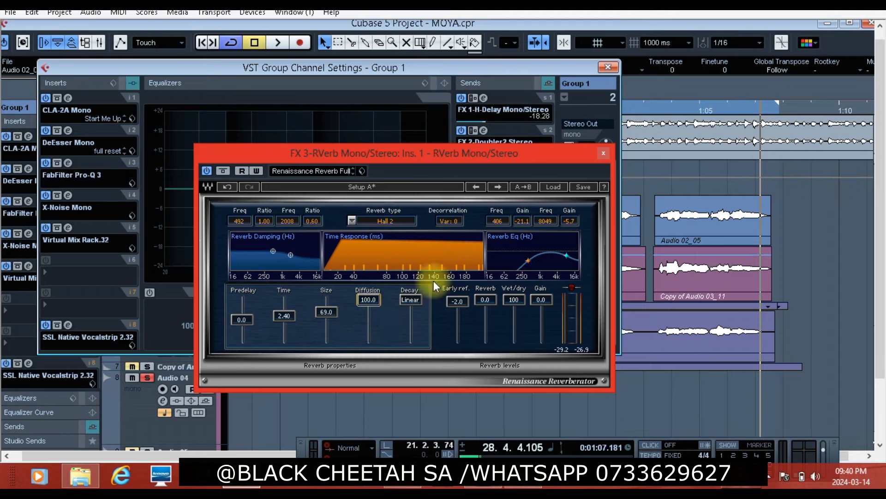
pyautogui.click(603, 154)
pyautogui.moveTo(458, 68); pyautogui.dragTo(333, 148)
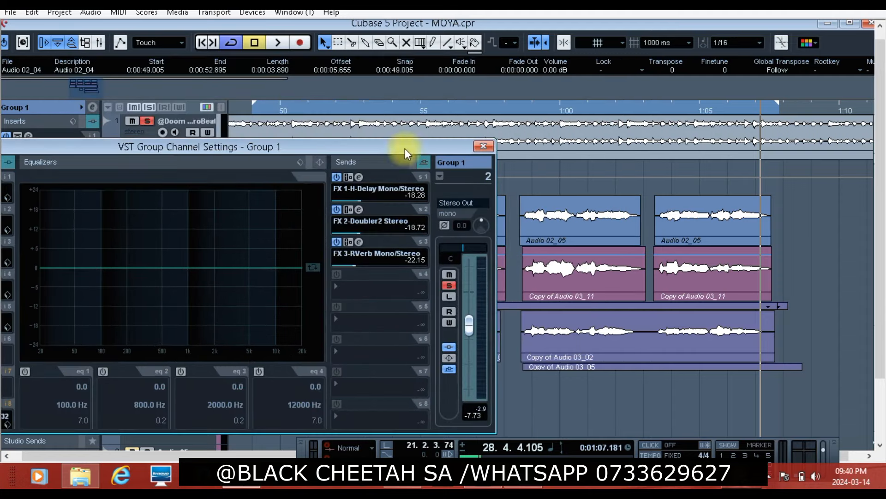
pyautogui.click(482, 146)
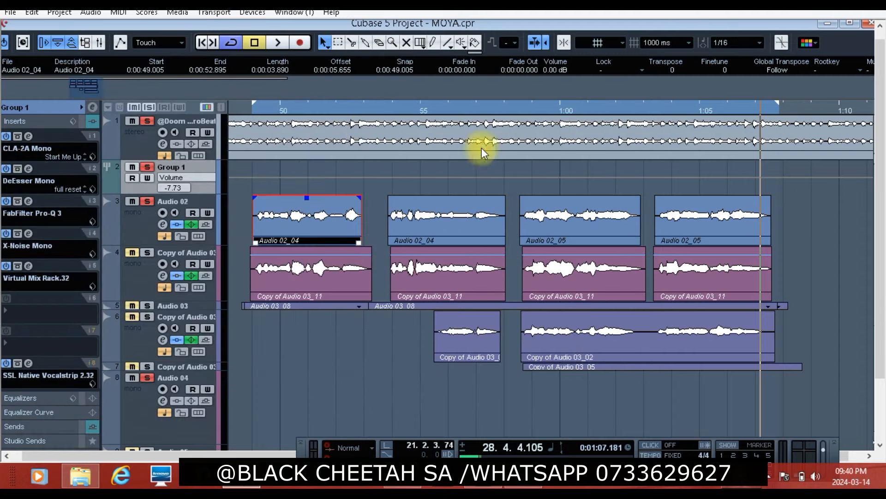
# Step: Play the section from the loop start with all three sends active, muting and unmuting the beat to compare, and stop playback
pyautogui.click(248, 116)
pyautogui.click(273, 43)
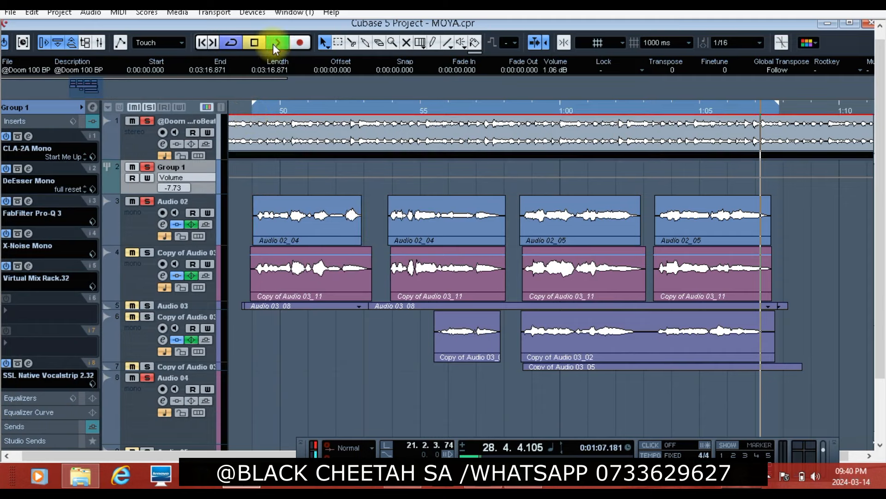
pyautogui.click(246, 112)
pyautogui.click(127, 123)
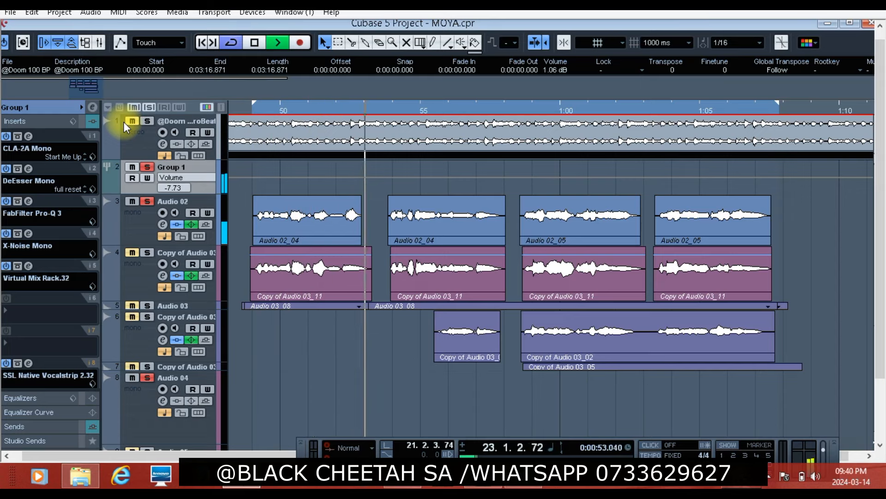
pyautogui.click(127, 122)
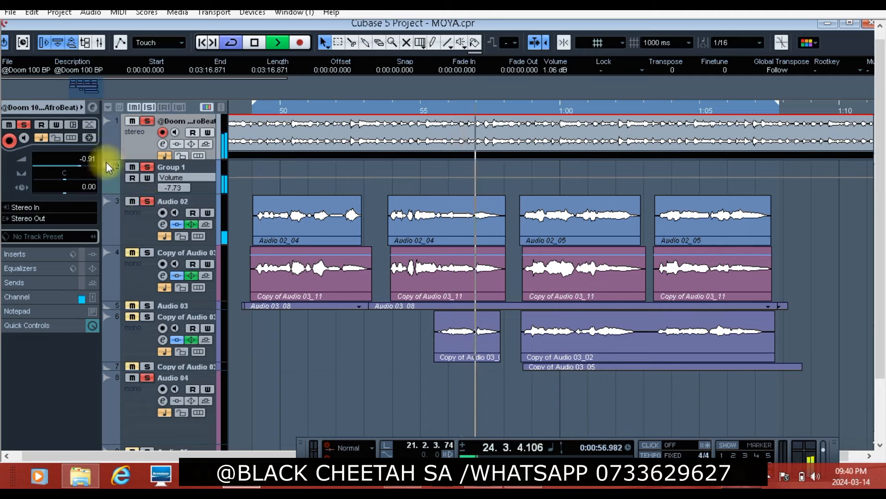
pyautogui.click(110, 176)
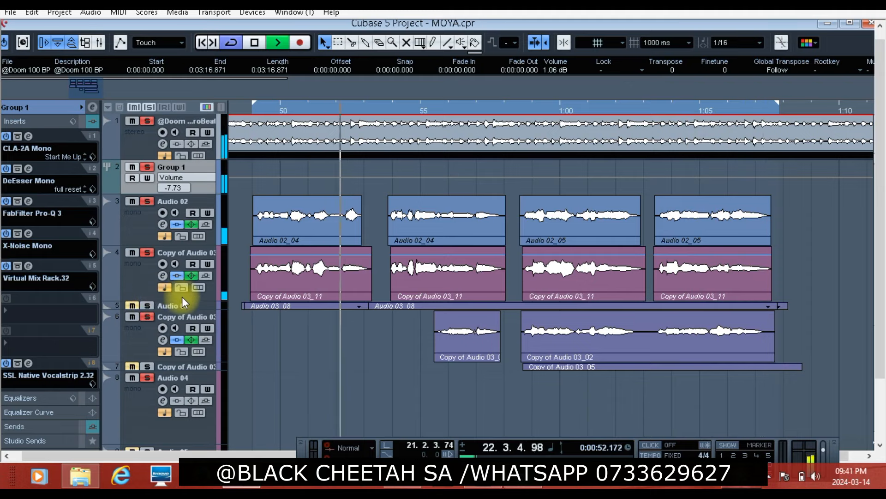
pyautogui.click(255, 42)
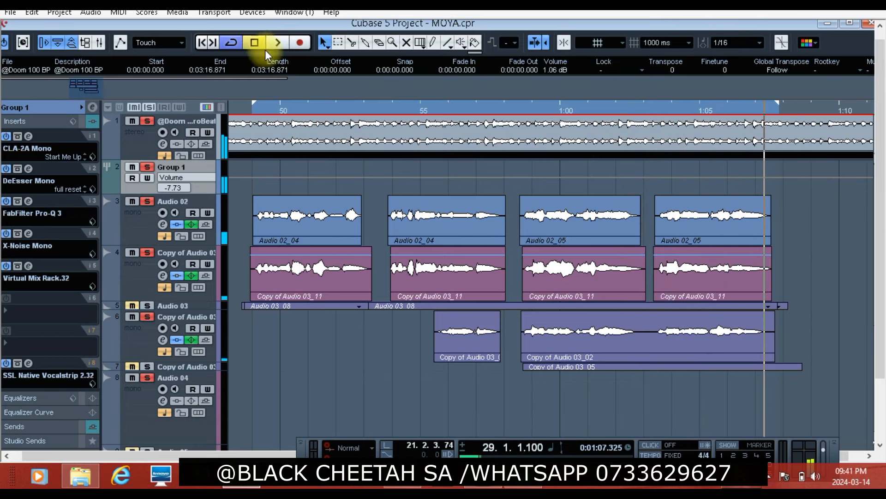
# Step: Remove Pulsar Smasher, DeEsser, Fresh Air and FabFilter Pro-Q 3 from track 4's inserts and close its channel settings
pyautogui.click(161, 275)
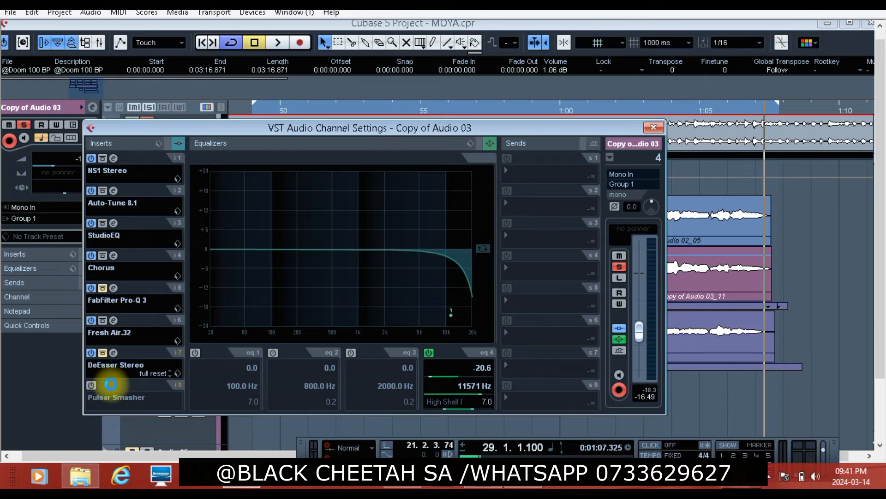
pyautogui.click(96, 397)
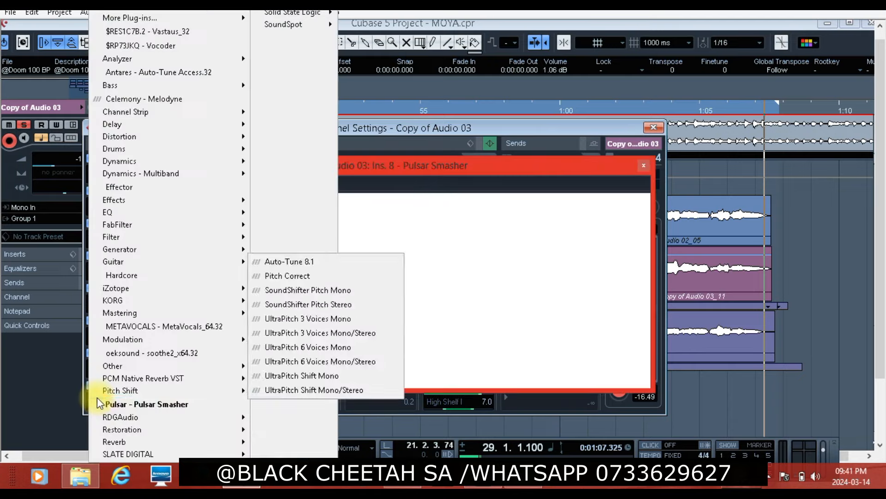
pyautogui.click(122, 7)
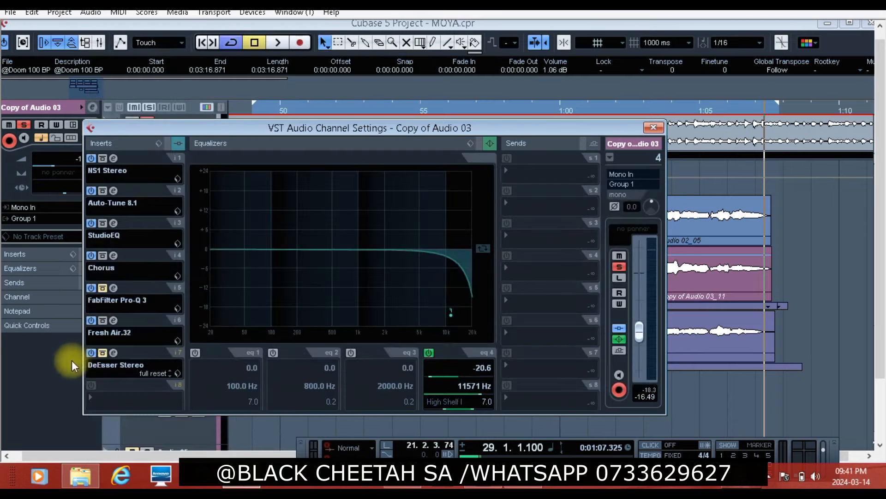
pyautogui.click(108, 365)
pyautogui.click(183, 12)
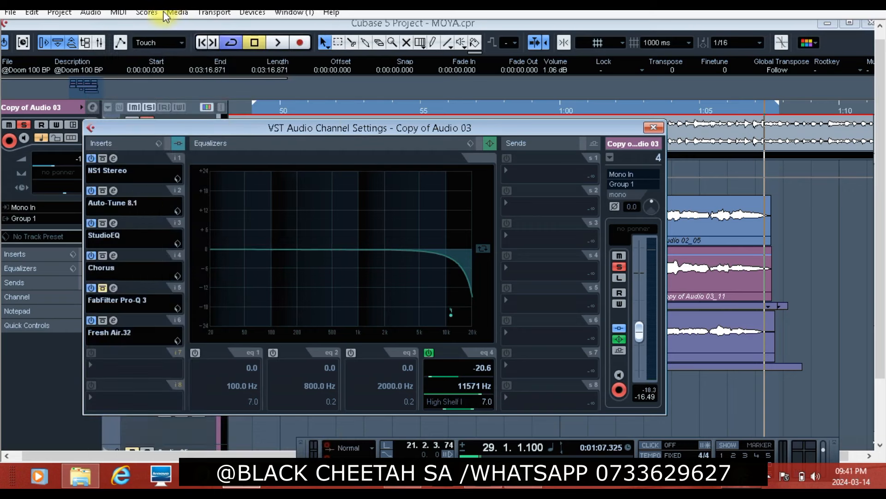
pyautogui.click(111, 332)
pyautogui.click(128, 7)
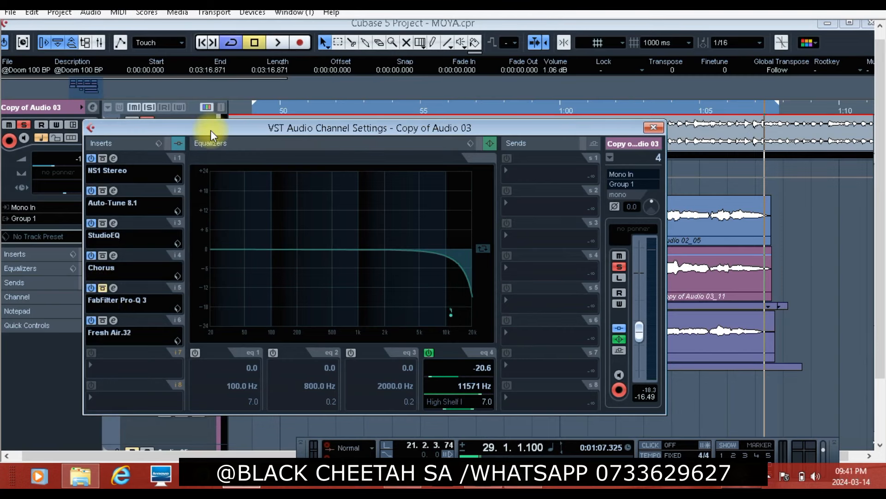
pyautogui.click(123, 298)
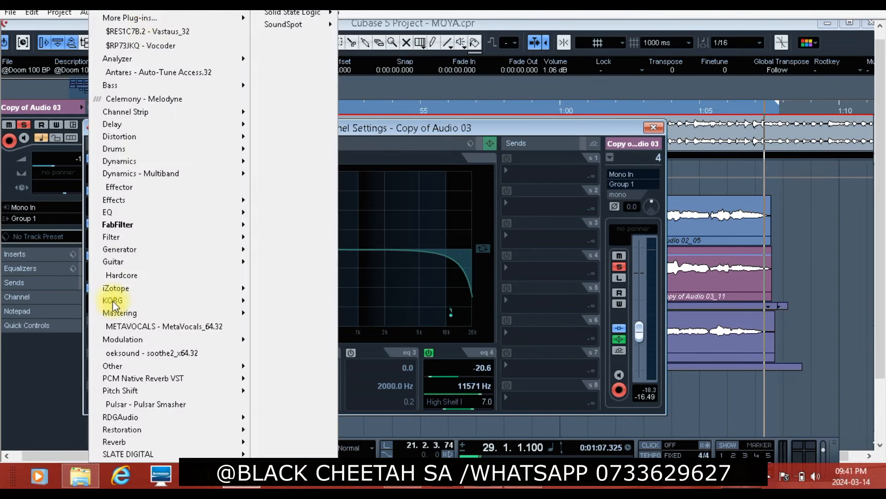
pyautogui.click(148, 15)
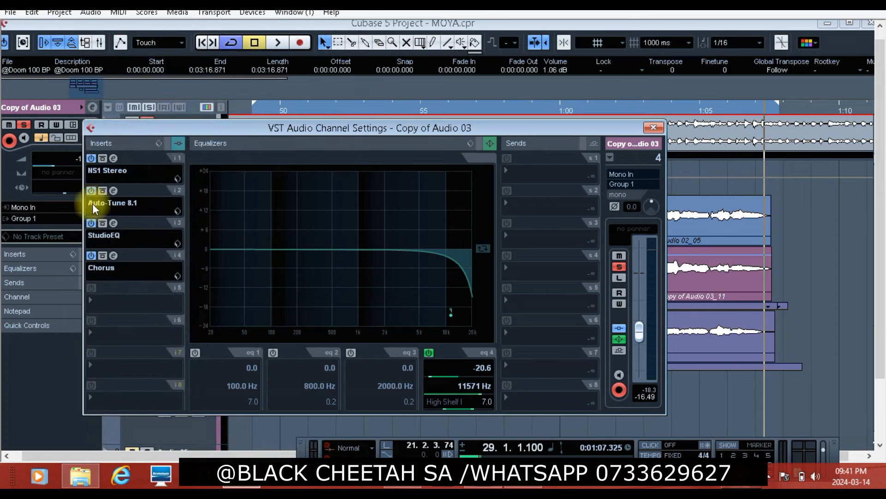
pyautogui.click(652, 128)
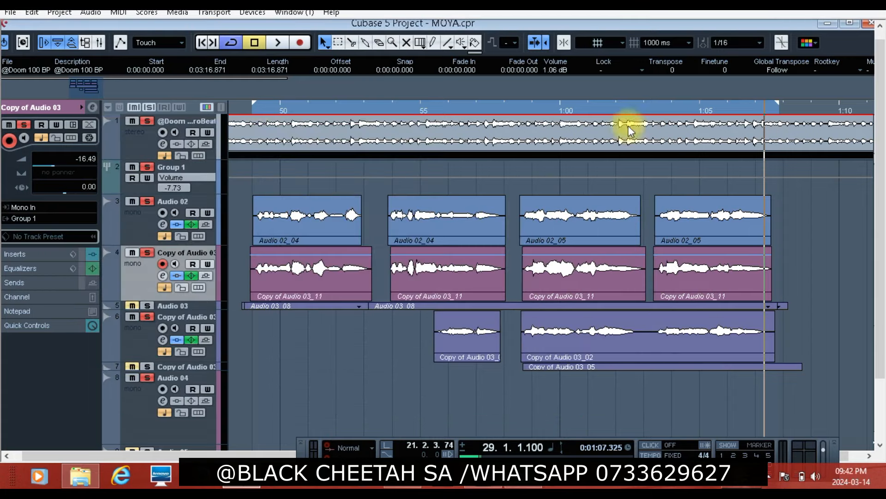
# Step: Play the section from the loop start to hear track 4 with its reduced inserts, and stop playback
pyautogui.click(253, 109)
pyautogui.click(278, 42)
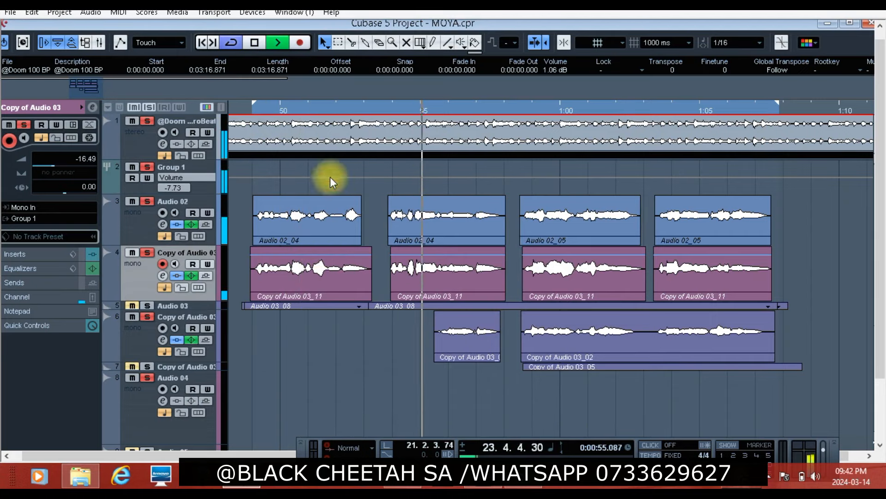
pyautogui.click(254, 42)
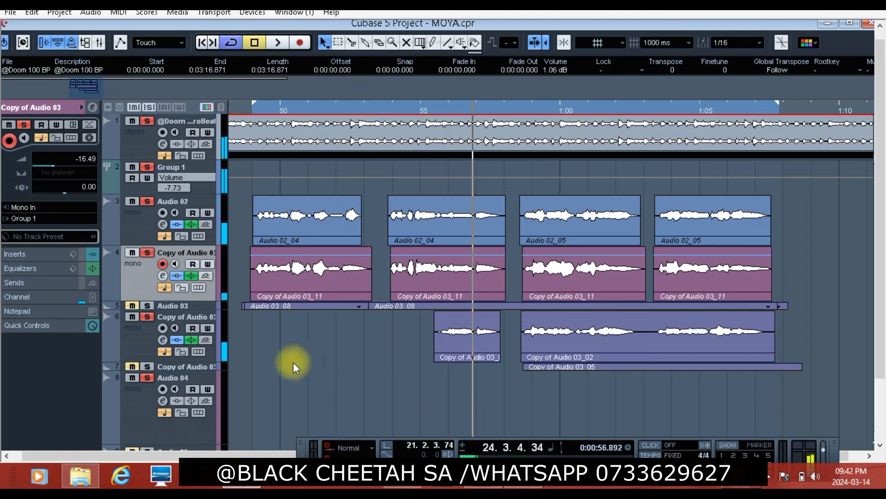
# Step: Remove RCompressor, DeEsser, Fresh Air and FabFilter Pro-Q 3 from track 6's inserts and close its channel settings
pyautogui.click(135, 335)
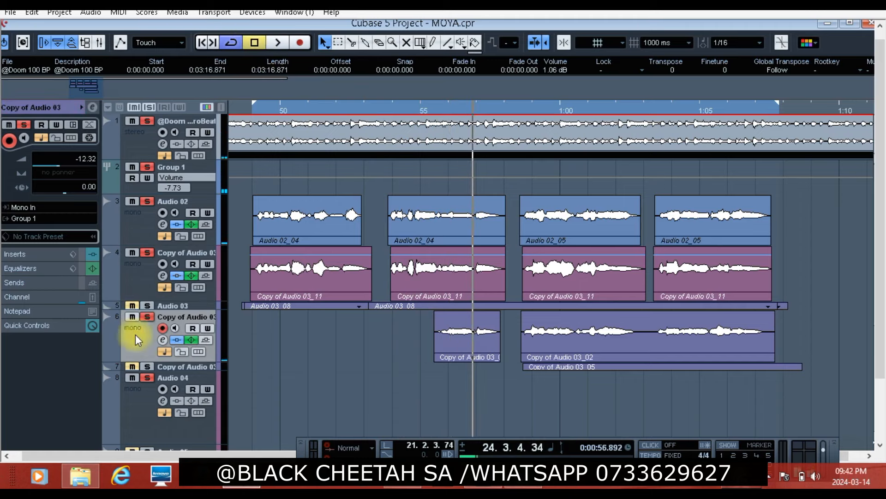
pyautogui.click(163, 341)
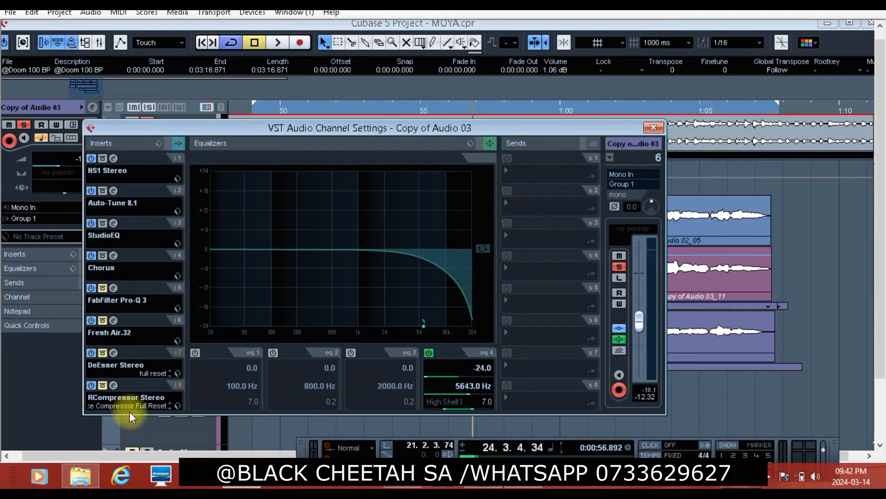
pyautogui.click(120, 399)
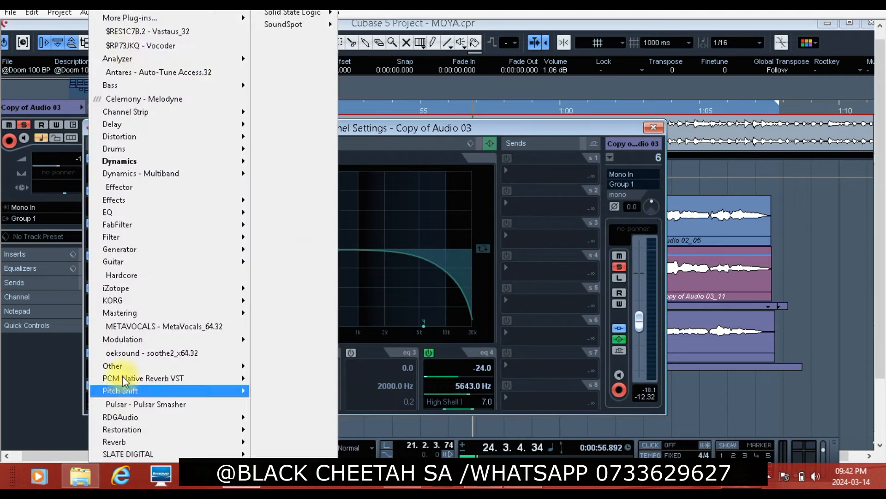
pyautogui.click(118, 15)
pyautogui.click(104, 365)
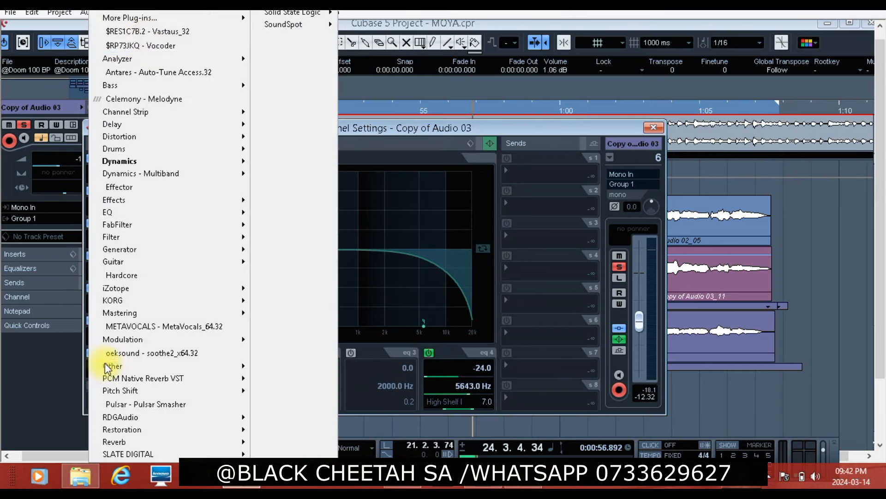
pyautogui.click(141, 14)
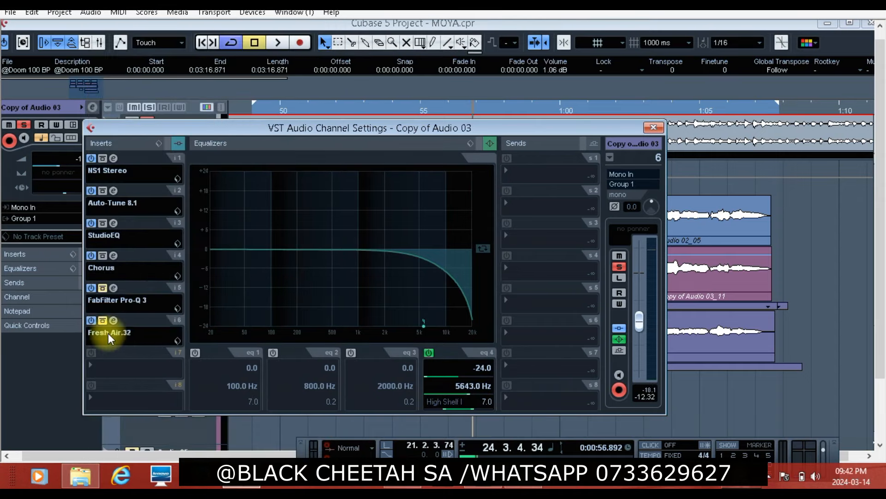
pyautogui.click(108, 333)
pyautogui.click(149, 12)
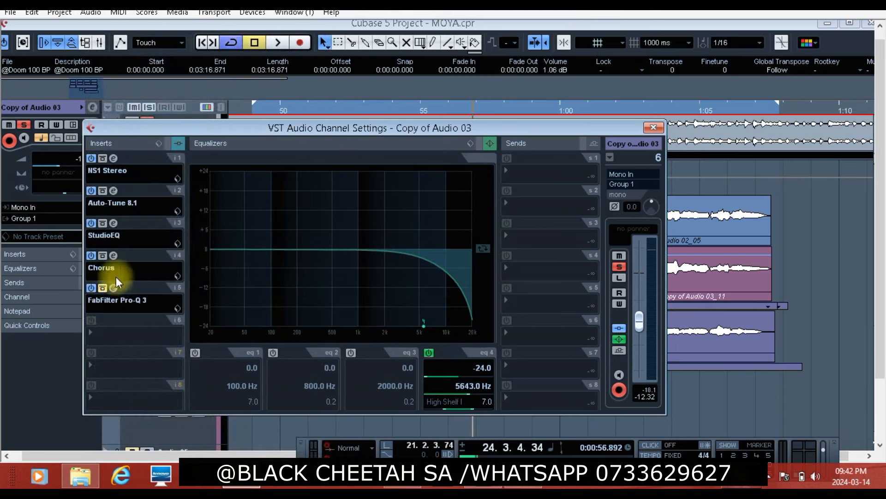
pyautogui.click(134, 303)
pyautogui.click(138, 12)
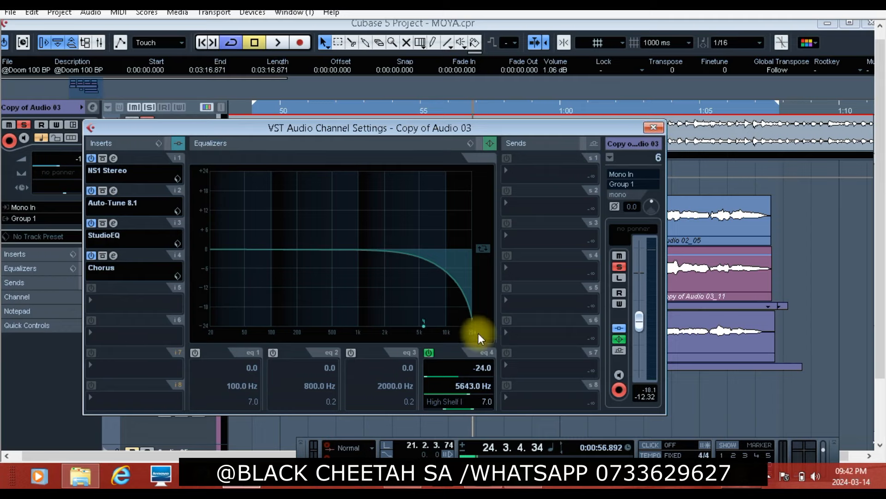
pyautogui.click(651, 128)
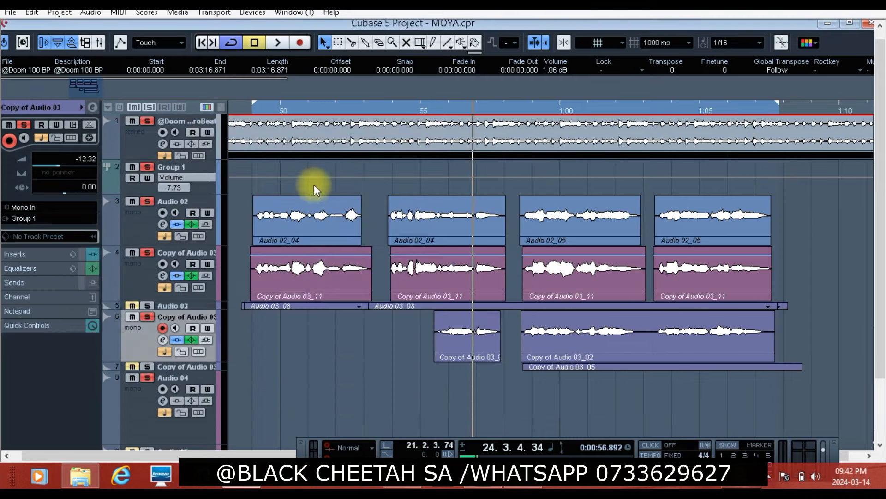
# Step: Play the loop again with the beat to judge the complete vocal mix with both backing tracks' inserts reduced, and stop playback
pyautogui.click(257, 110)
pyautogui.click(277, 45)
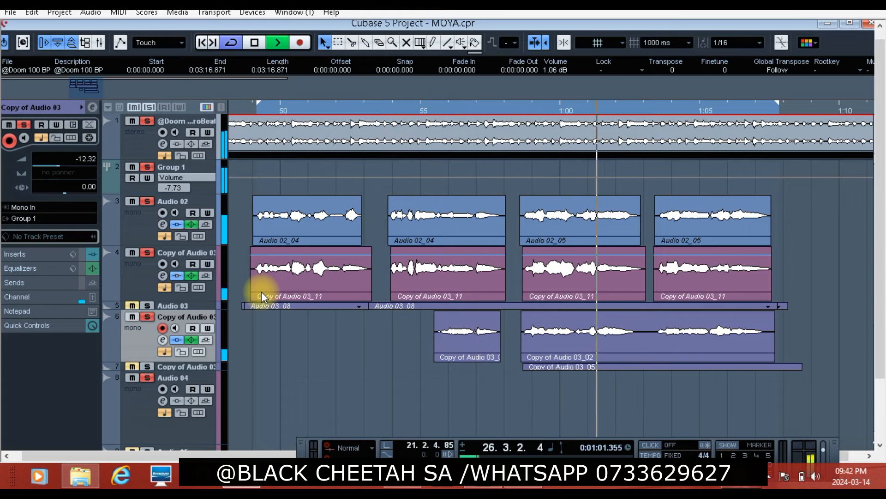
pyautogui.click(253, 43)
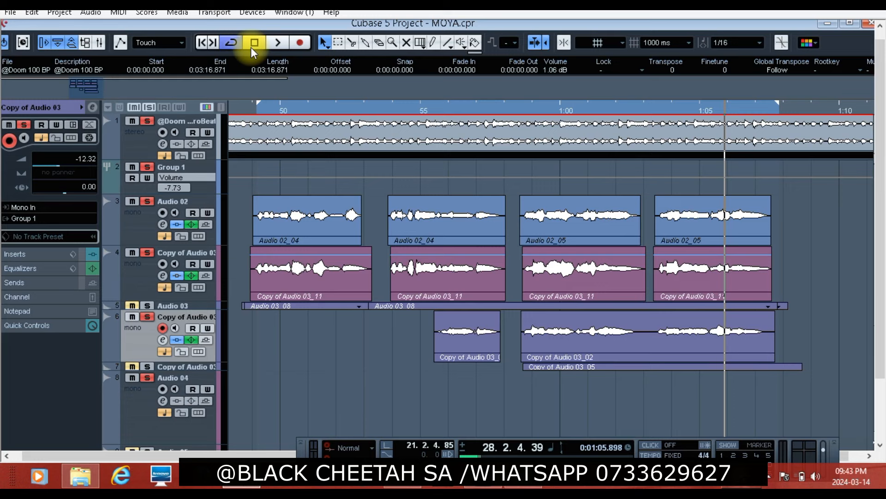
pyautogui.click(834, 442)
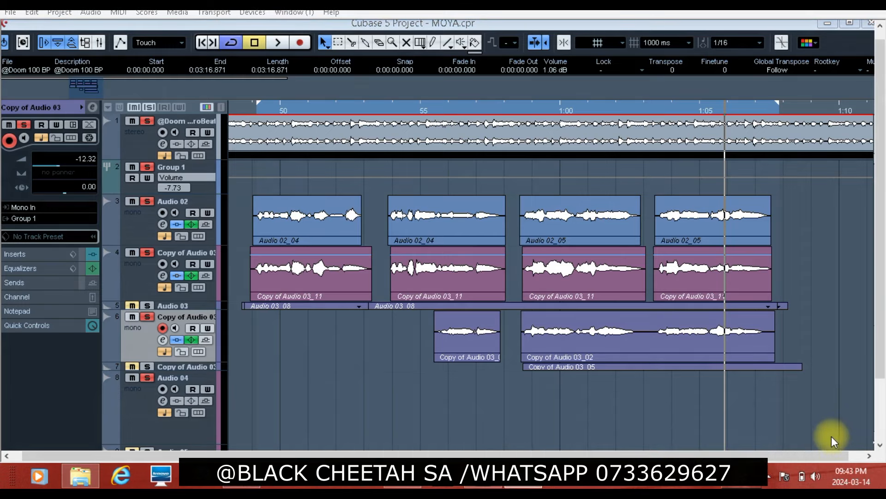